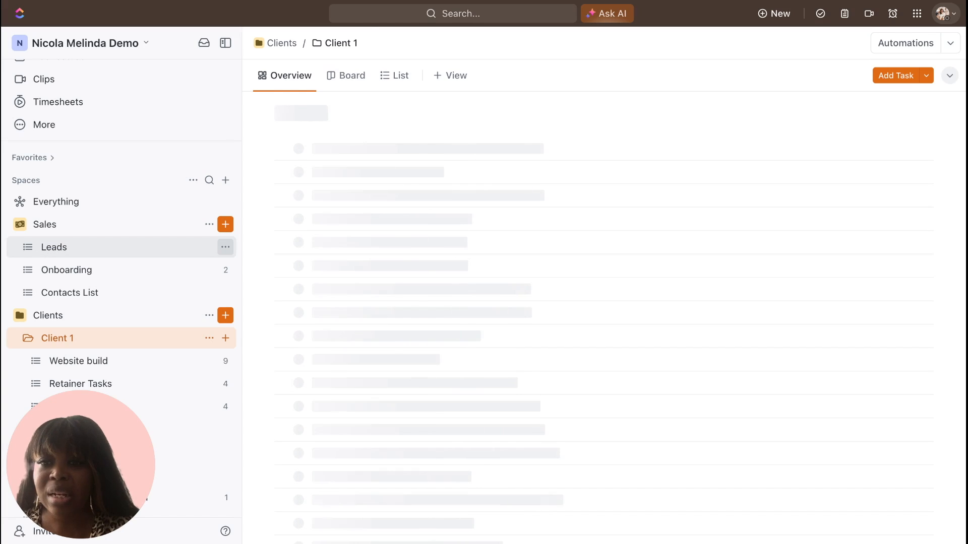
Open the automations set up for the Leads list in the Sales space.
left_click(225, 247)
mouse_move(278, 277)
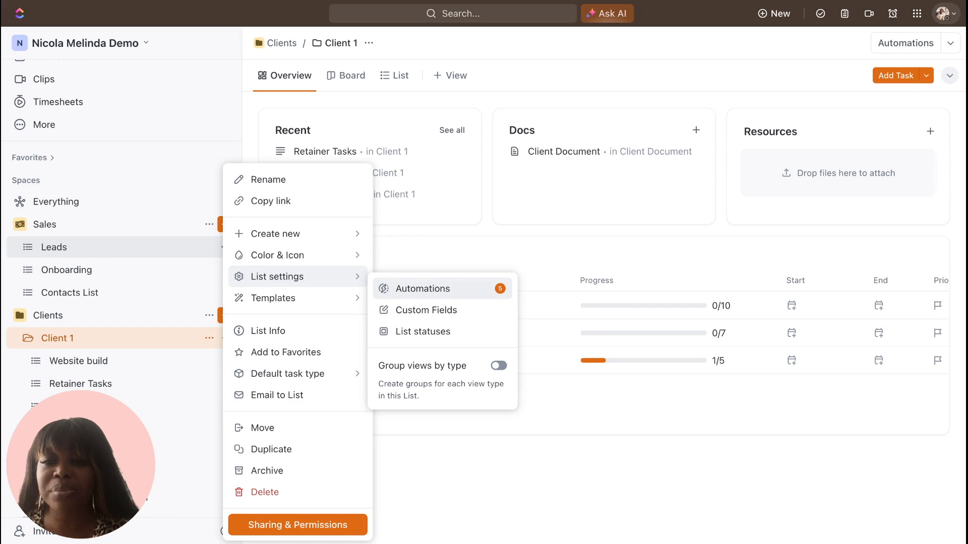
left_click(422, 289)
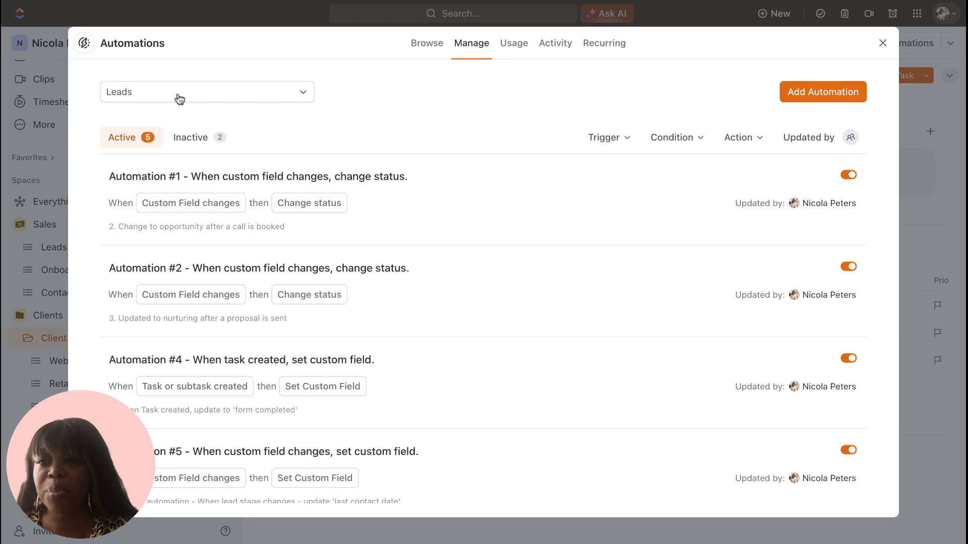
Switch the managed automations to the Client Intake Form list in the Clients space.
left_click(307, 92)
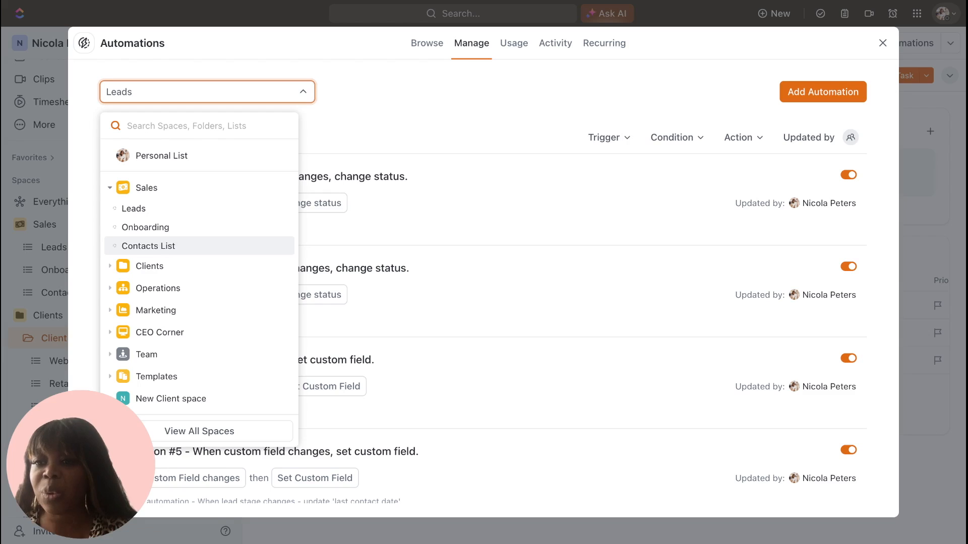
left_click(110, 266)
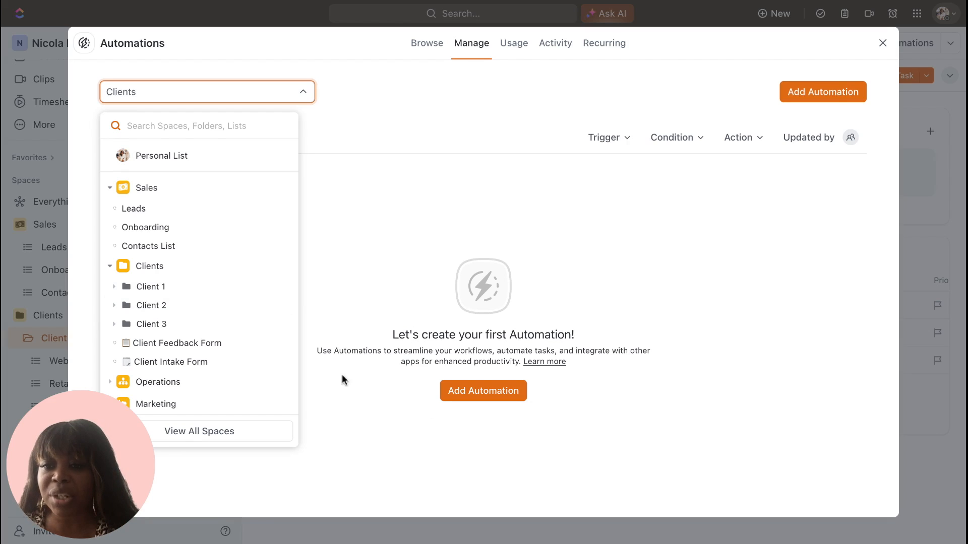
left_click(152, 365)
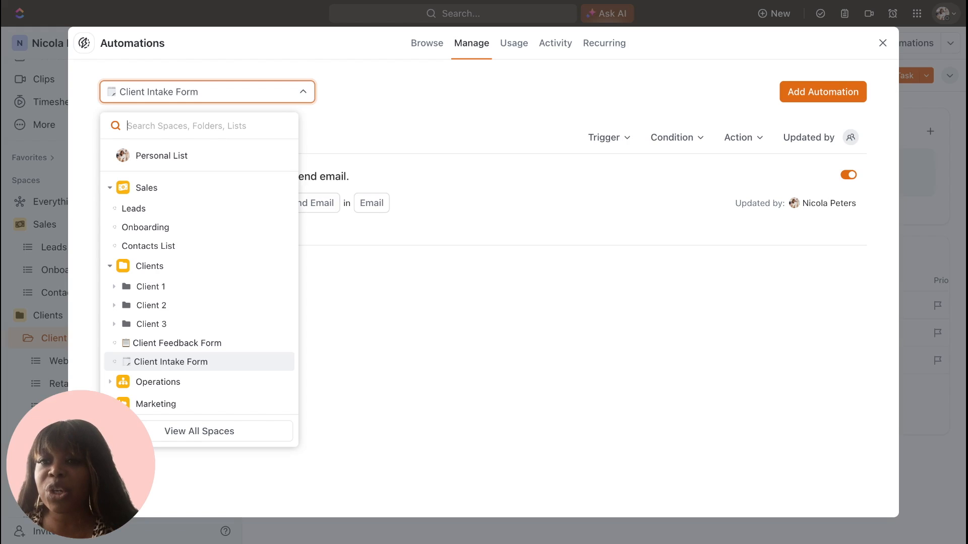
left_click(347, 252)
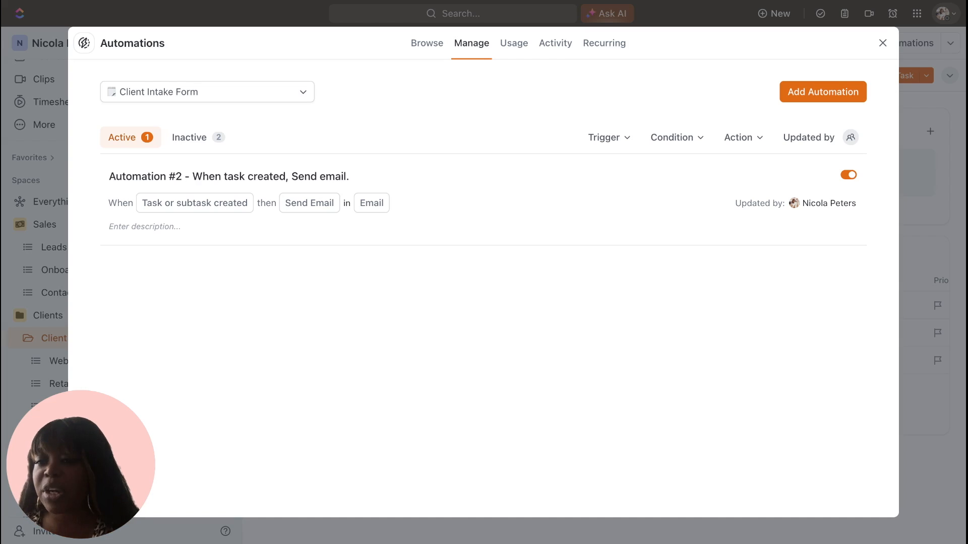
left_click(302, 92)
left_click(386, 97)
left_click(402, 47)
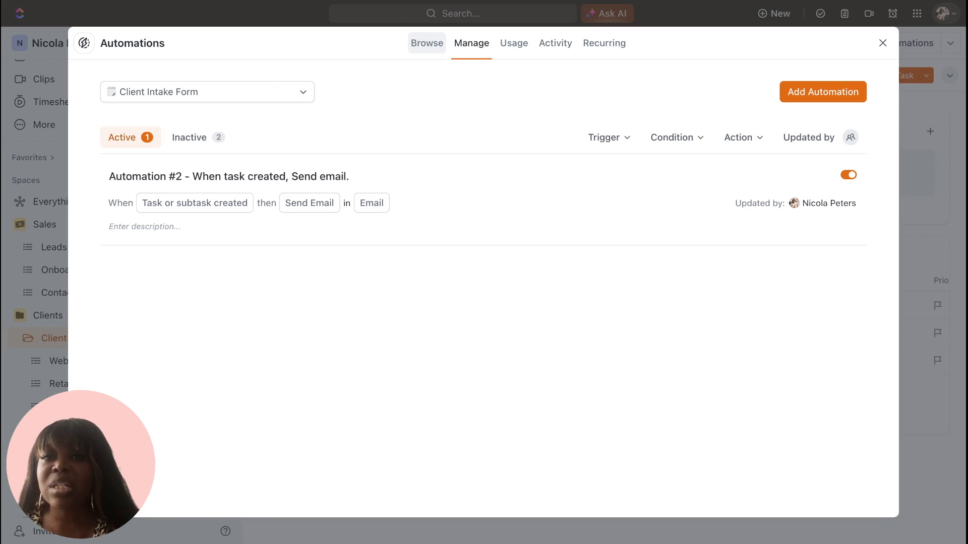
Browse the ready-made automation templates by solution and category, including Project Management and Move.
left_click(427, 43)
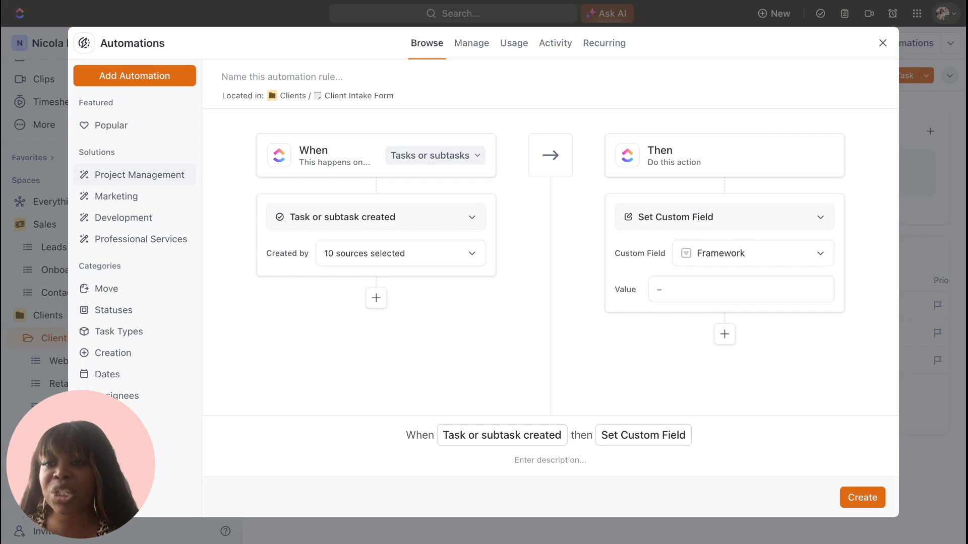
left_click(140, 176)
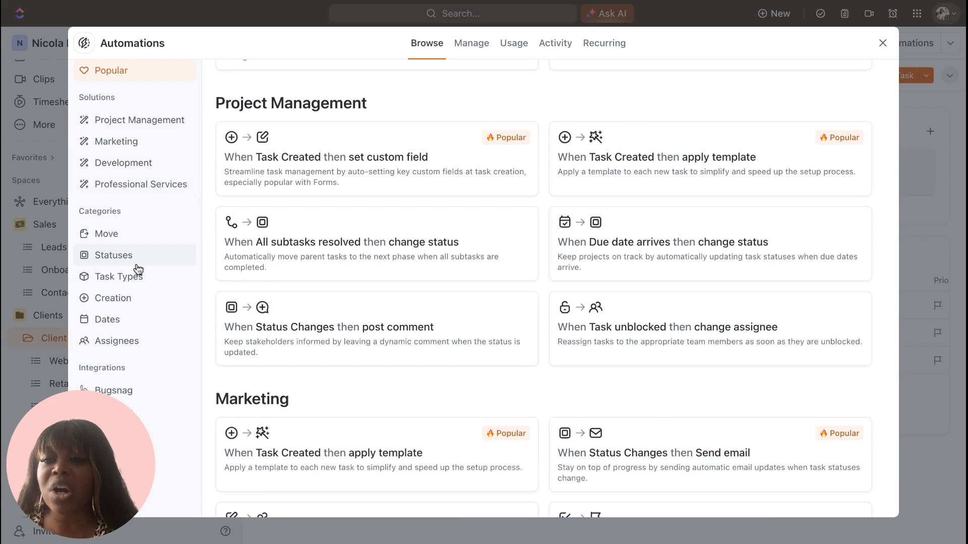
scroll(138, 269, "down", 1)
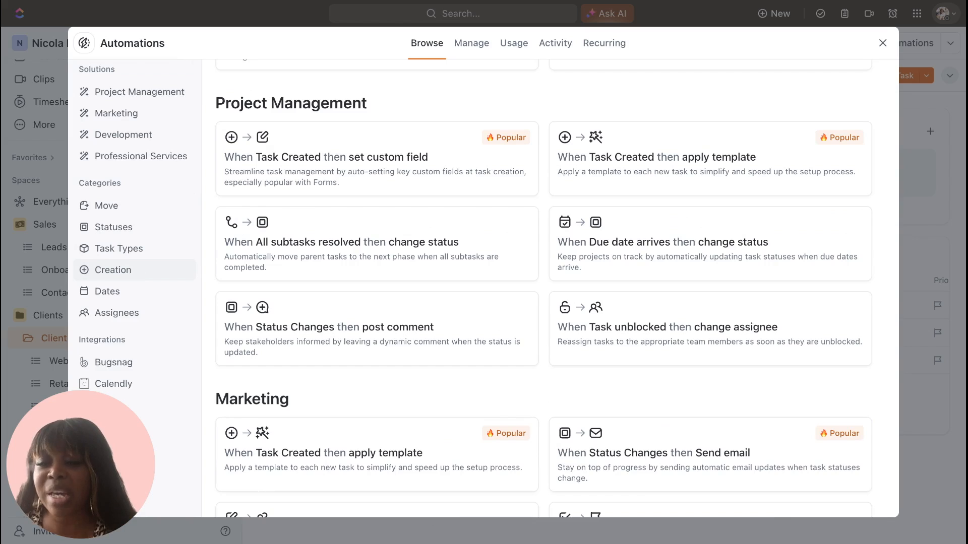
left_click(141, 207)
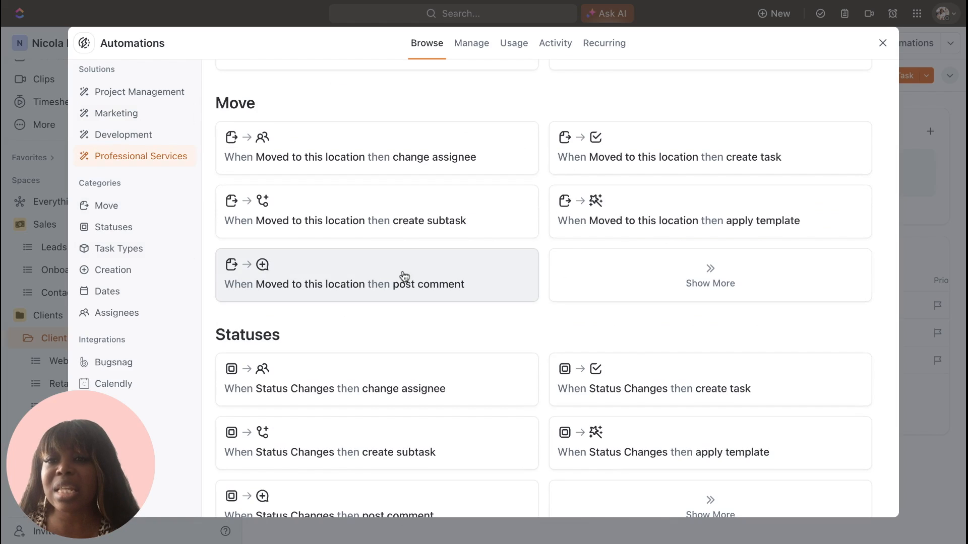
scroll(639, 290, "down", 2)
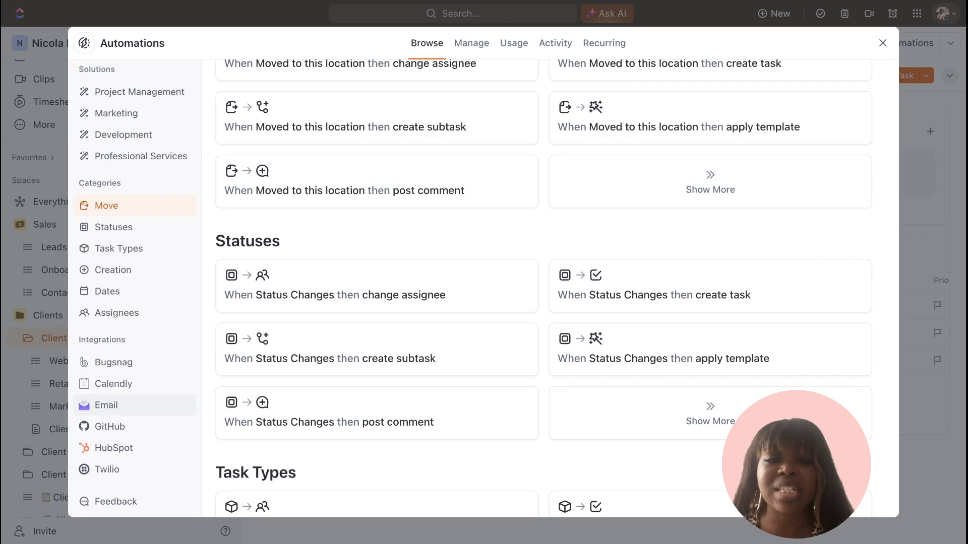
scroll(135, 253, "up", 3)
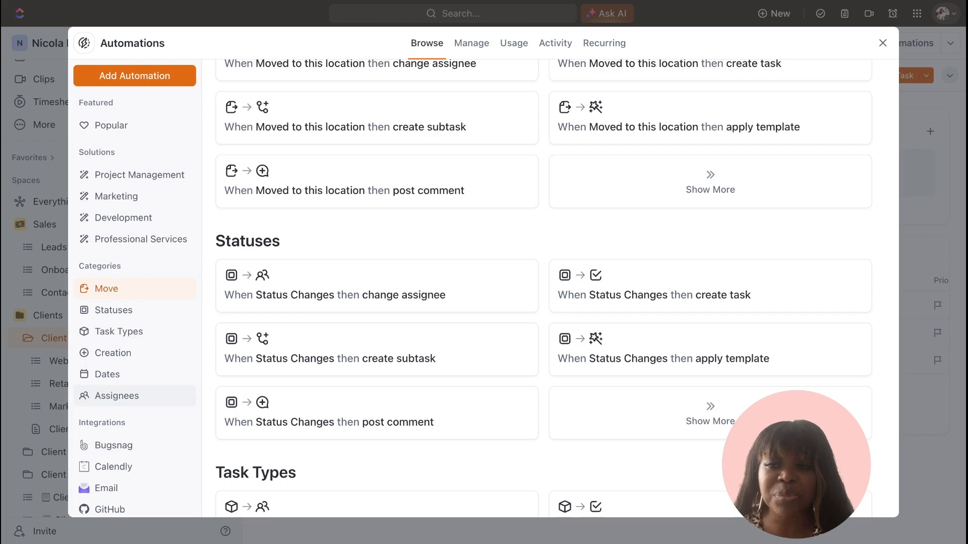
Review the workspace's automation usage limits and the purchasable automation add-ons.
left_click(471, 43)
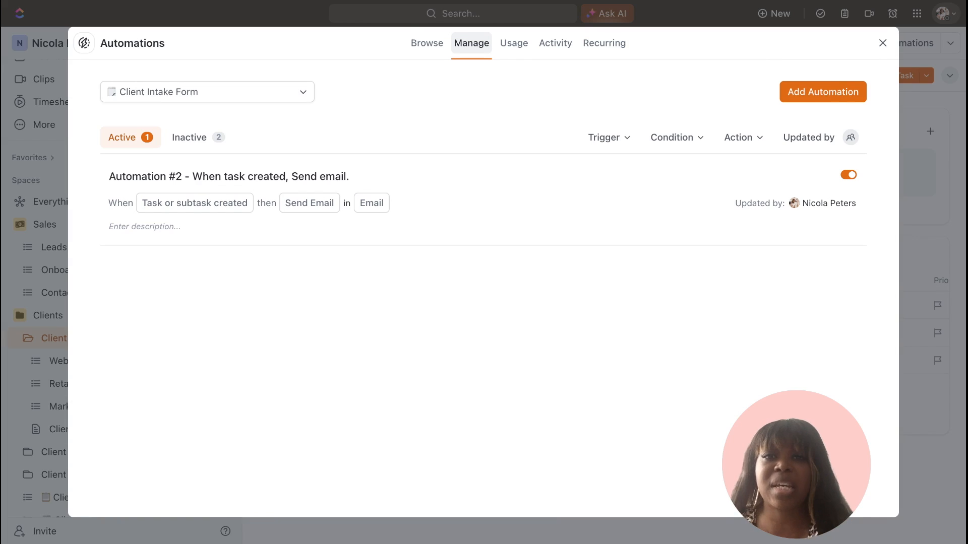
left_click(518, 49)
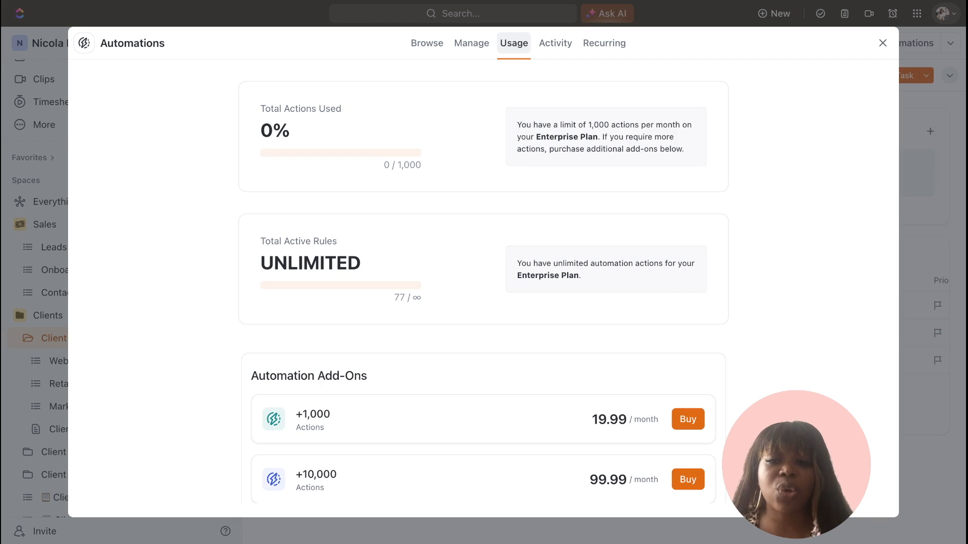
scroll(541, 240, "down", 5)
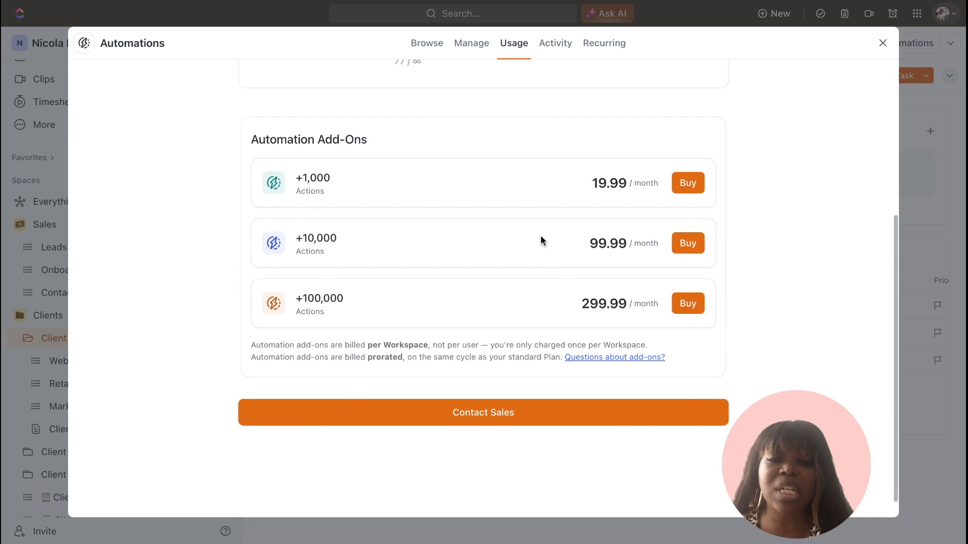
scroll(541, 241, "up", 5)
Filter the automation activity log to the Sales space and view the recurring task overview.
left_click(556, 44)
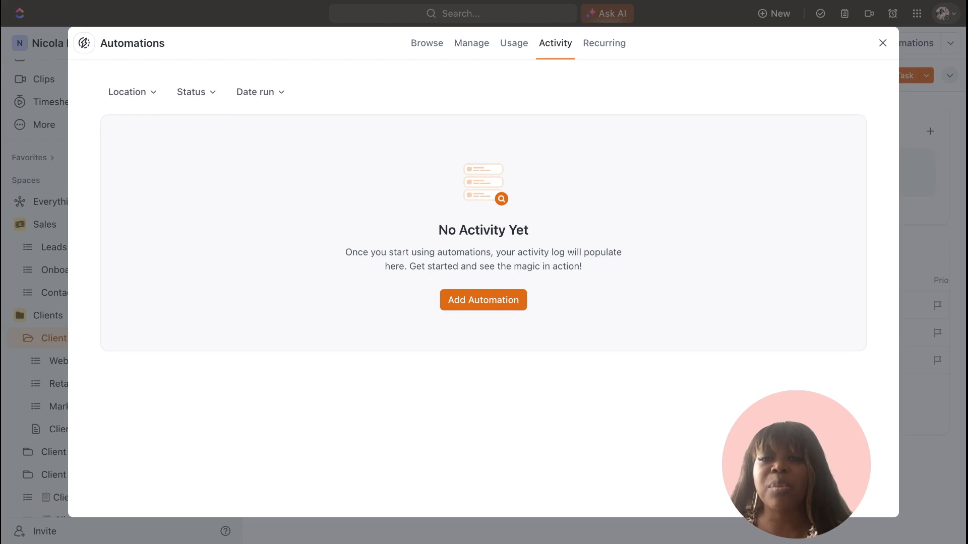
left_click(154, 95)
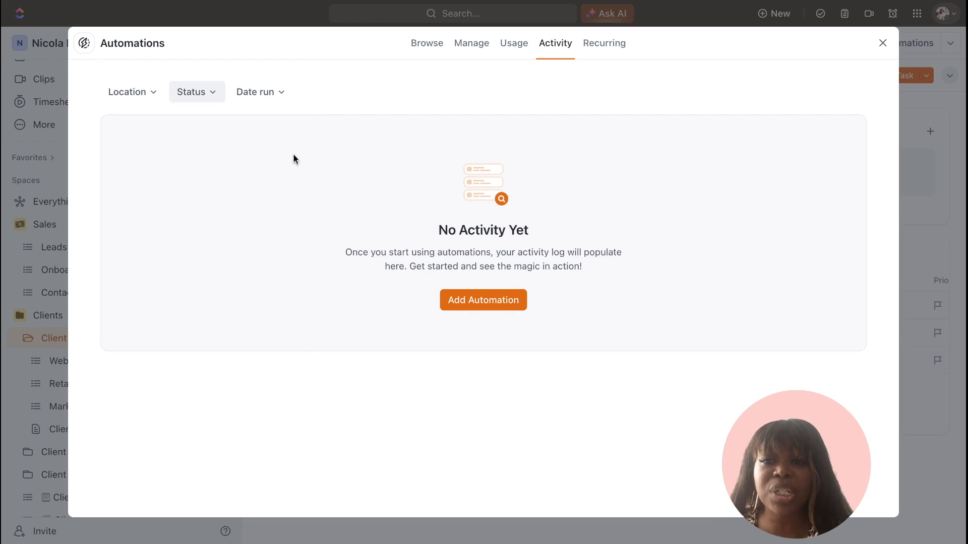
left_click(154, 96)
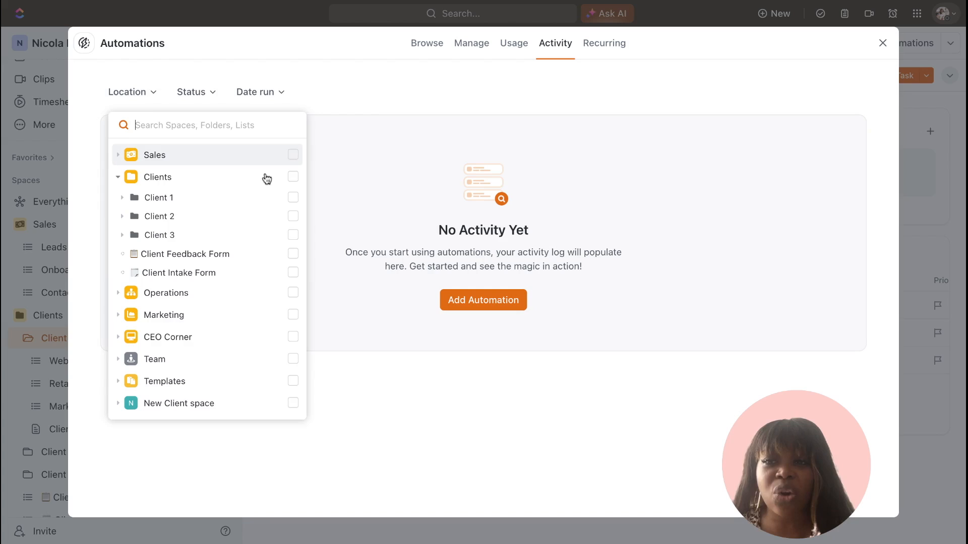
left_click(293, 155)
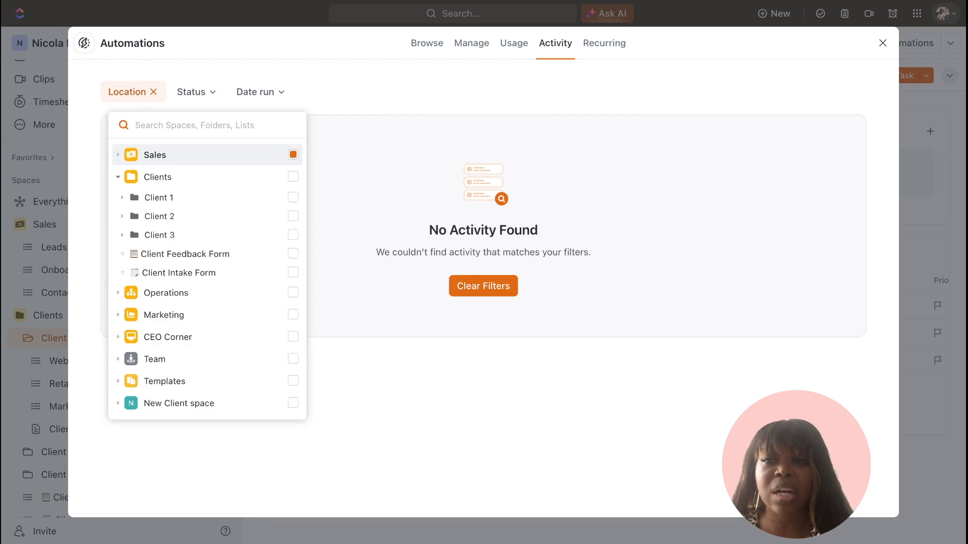
left_click(362, 99)
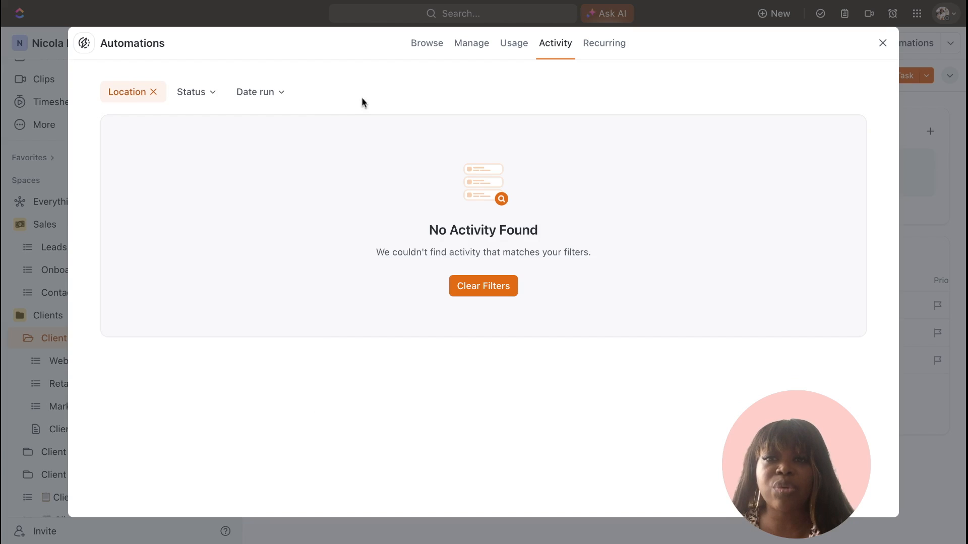
left_click(604, 49)
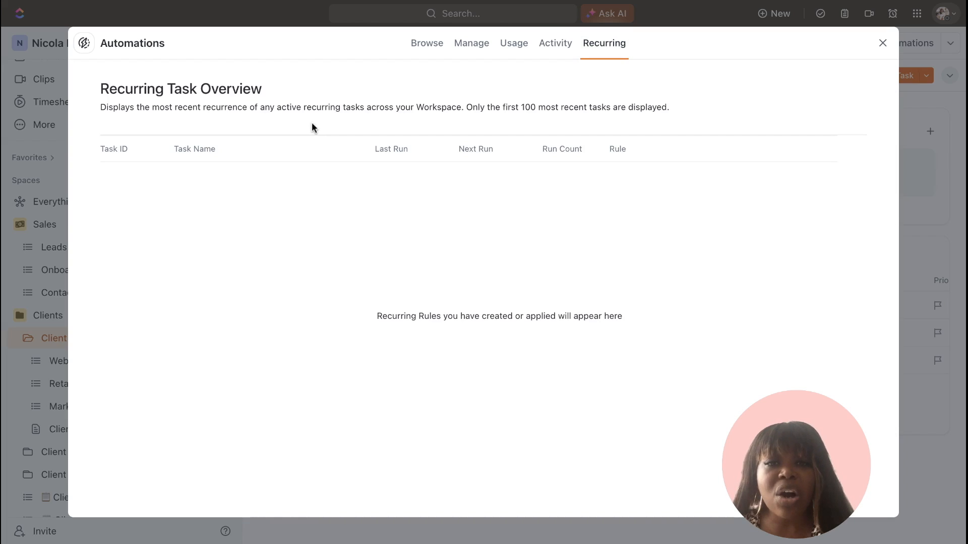
Show the automations of the Leads list in the Sales space, checking its inactive and active ones.
left_click(474, 49)
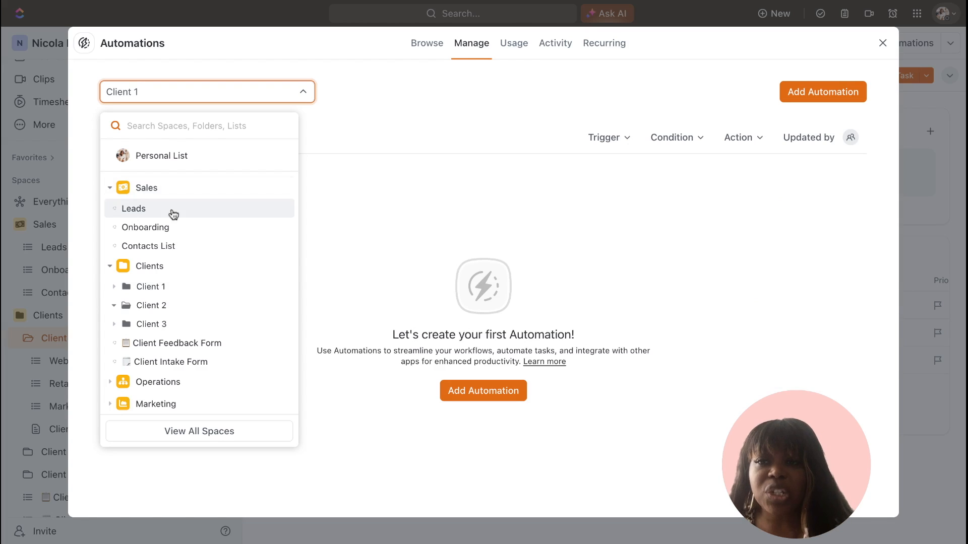
left_click(174, 211)
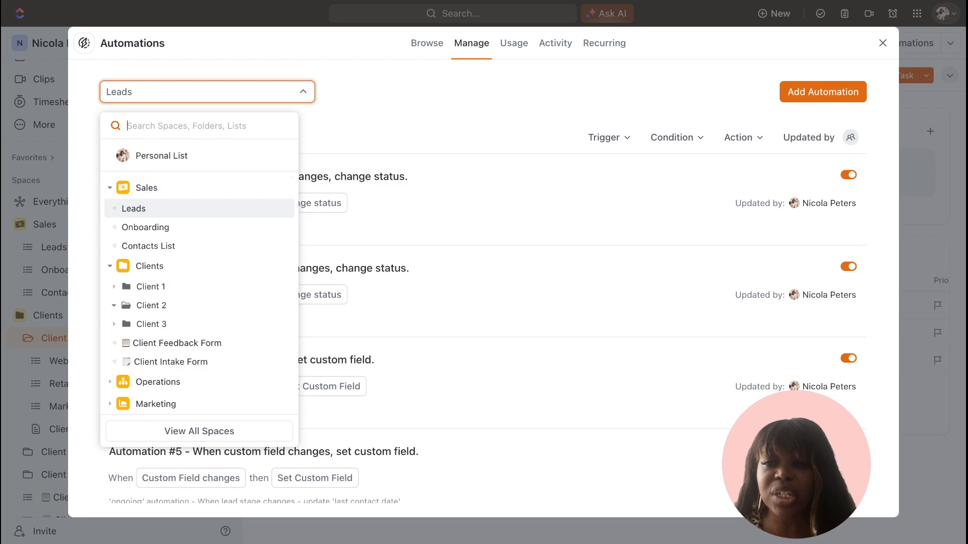
left_click(429, 120)
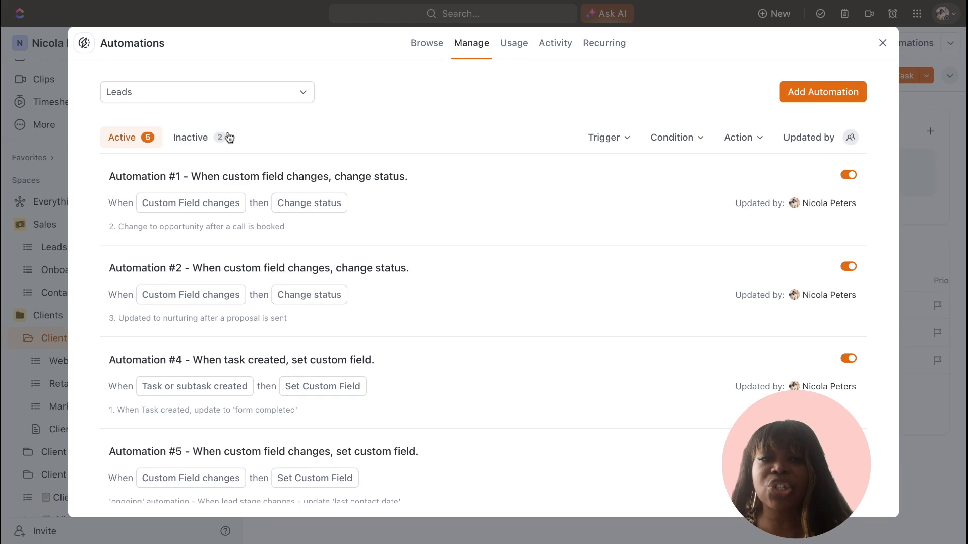
left_click(199, 137)
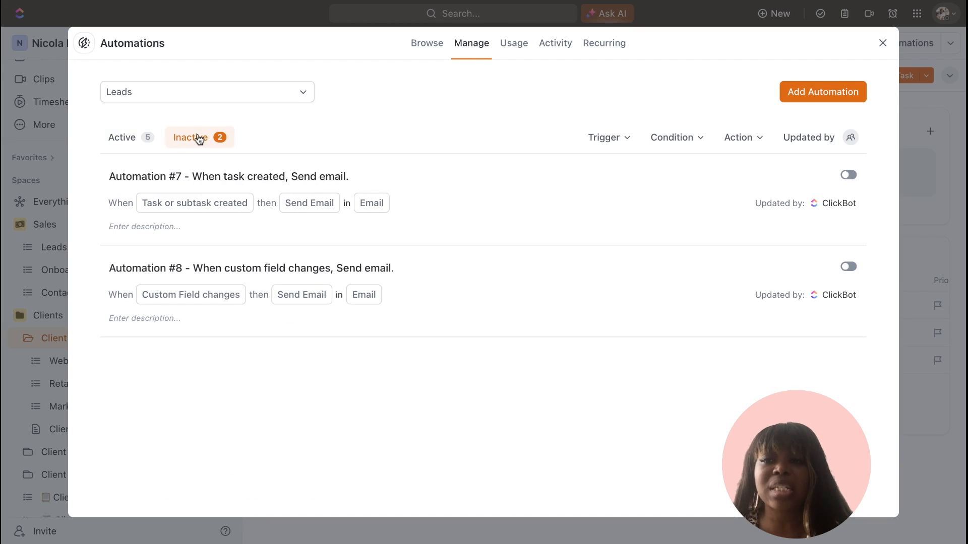
left_click(117, 141)
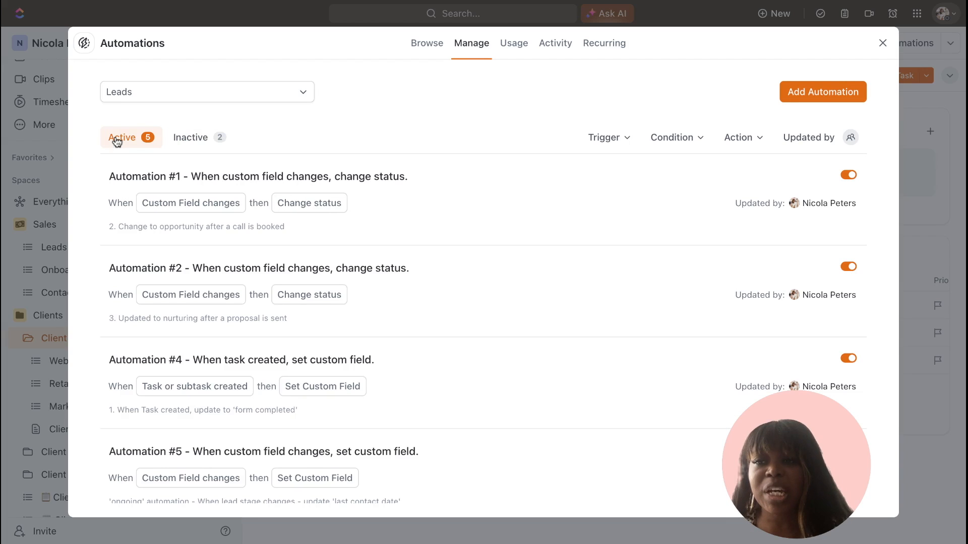
Start a new automation in the Leads list and make its trigger apply to Tasks only.
left_click(823, 93)
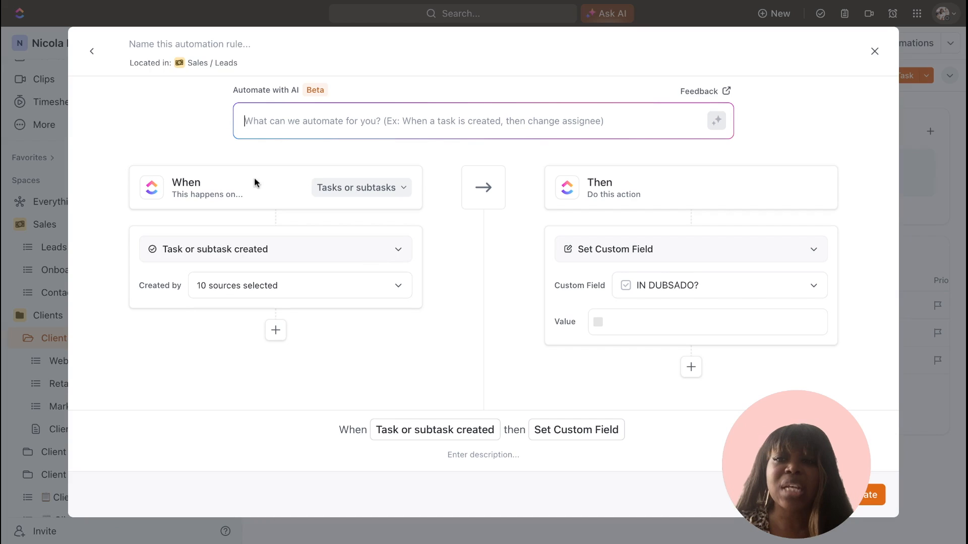
left_click(400, 191)
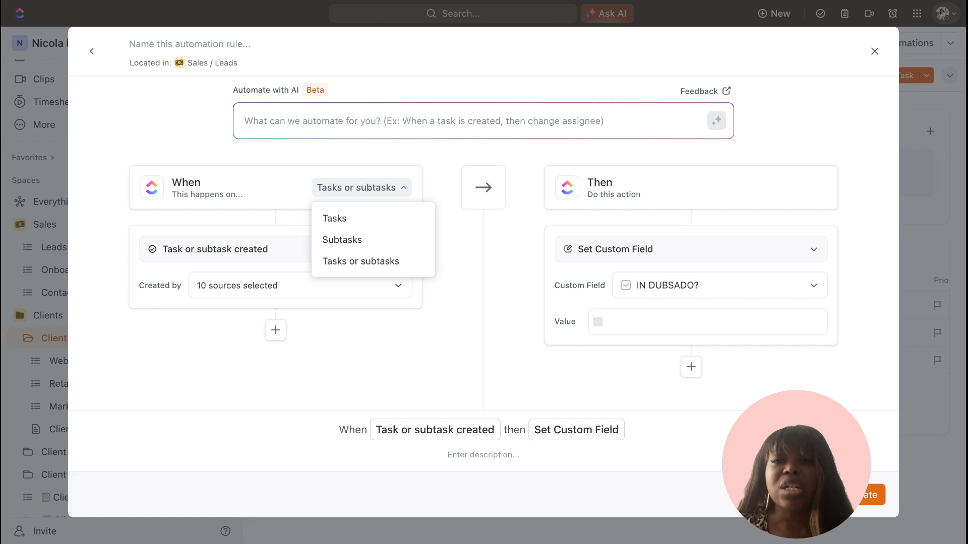
left_click(422, 166)
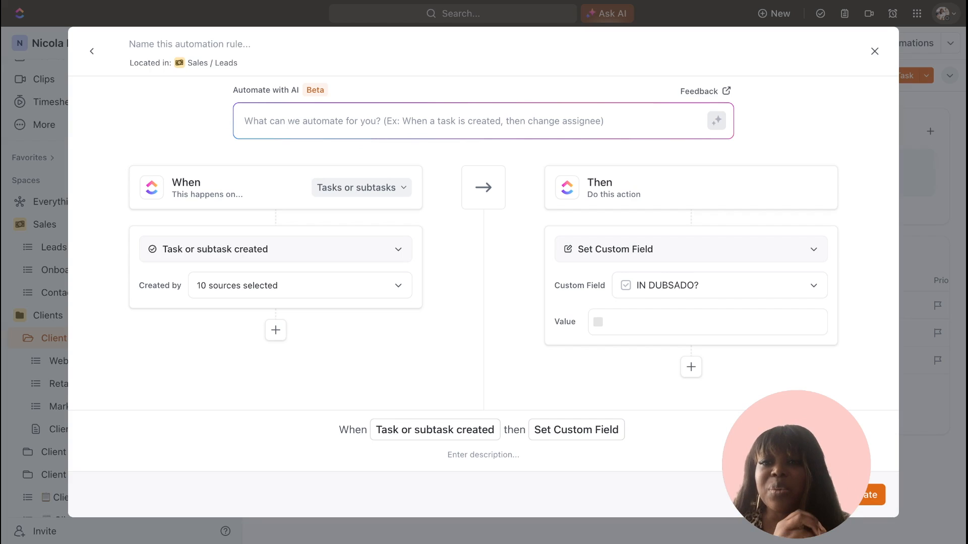
left_click(404, 196)
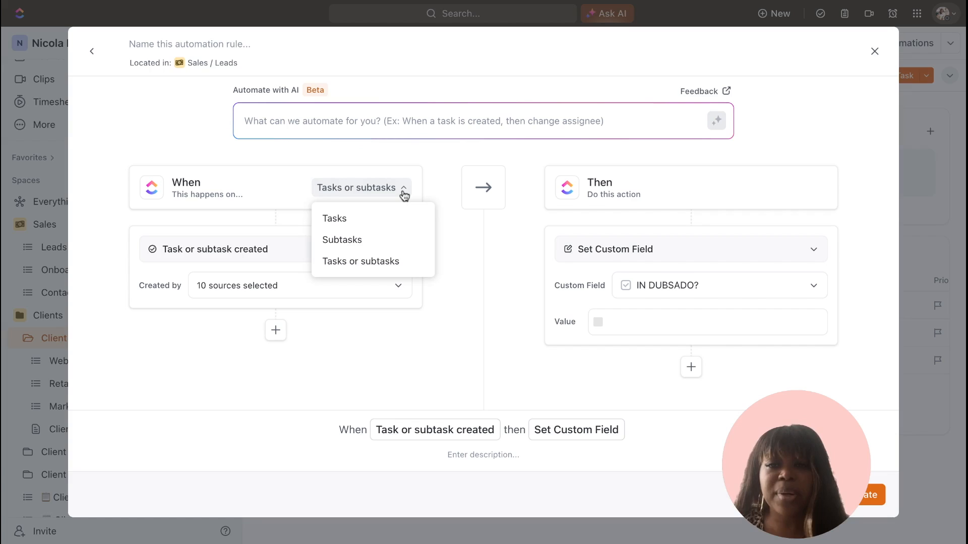
left_click(385, 218)
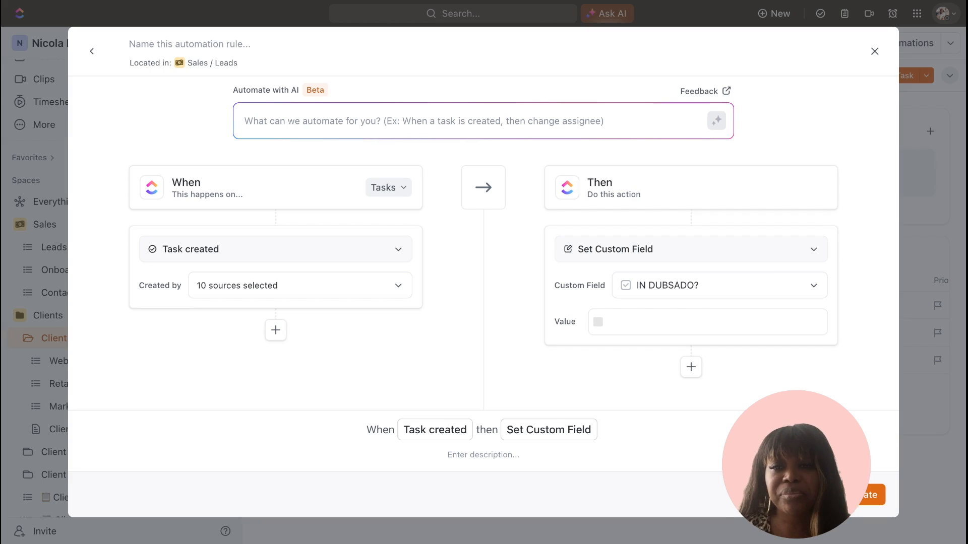
Examine the available task triggers, from popular and date-based ones to task management and integrations.
left_click(397, 252)
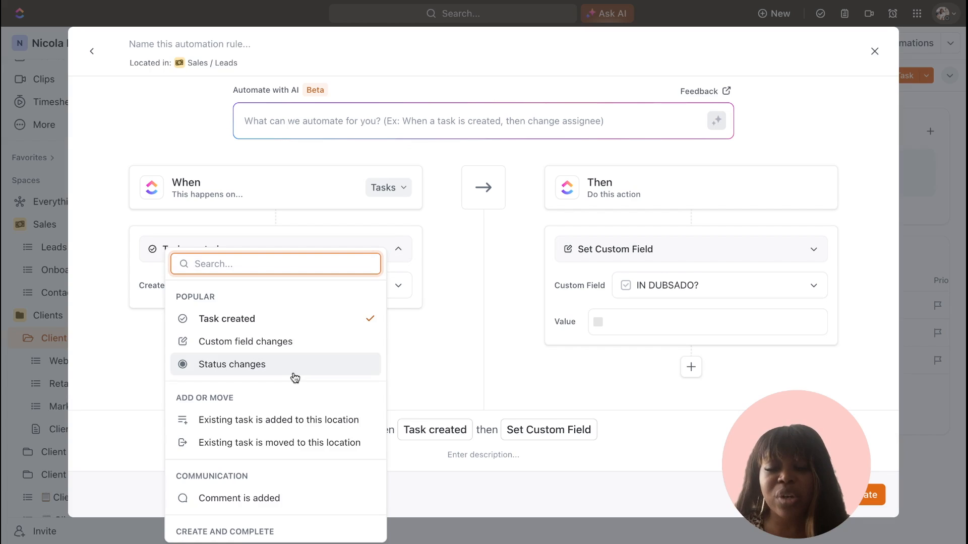
scroll(296, 378, "down", 1)
scroll(295, 378, "down", 1)
scroll(295, 378, "up", 1)
scroll(296, 378, "down", 2)
scroll(275, 378, "up", 3)
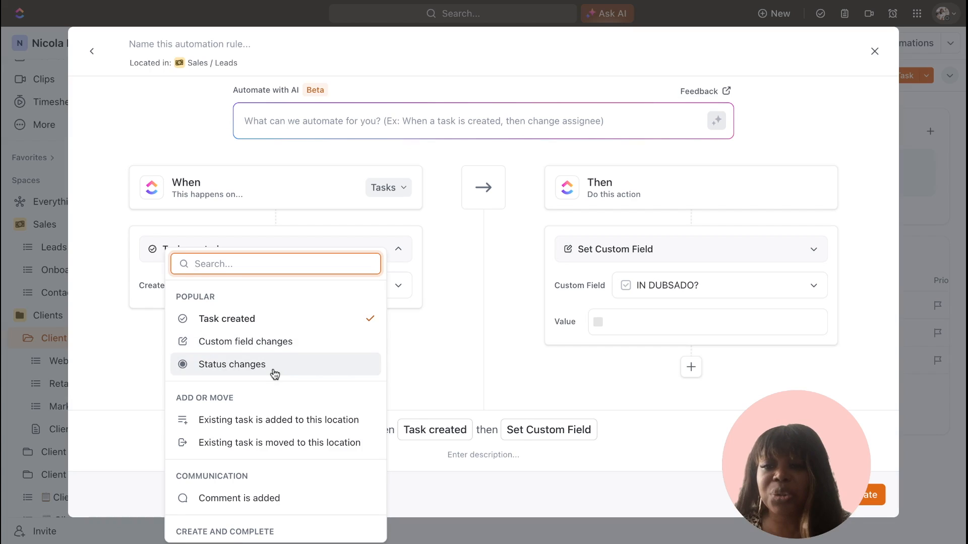
scroll(275, 374, "down", 2)
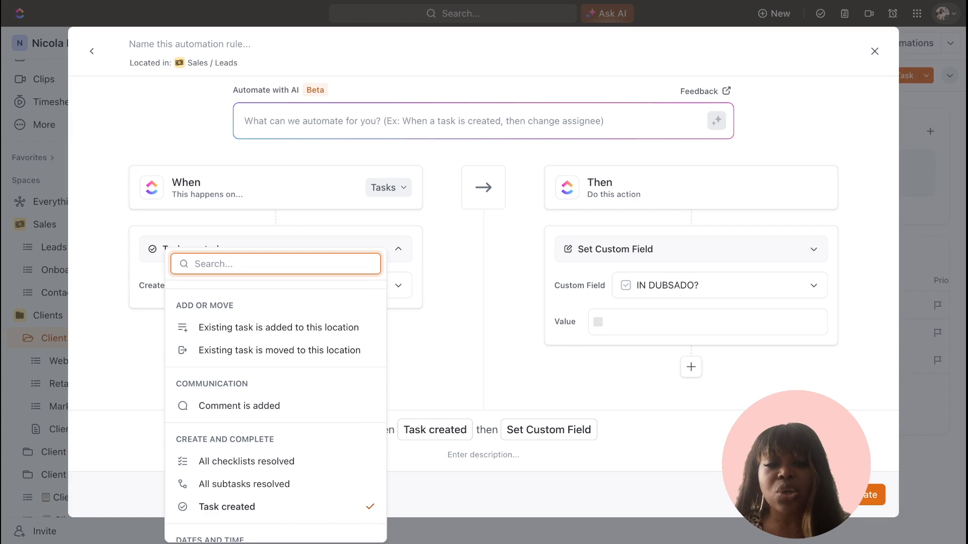
scroll(276, 403, "down", 1)
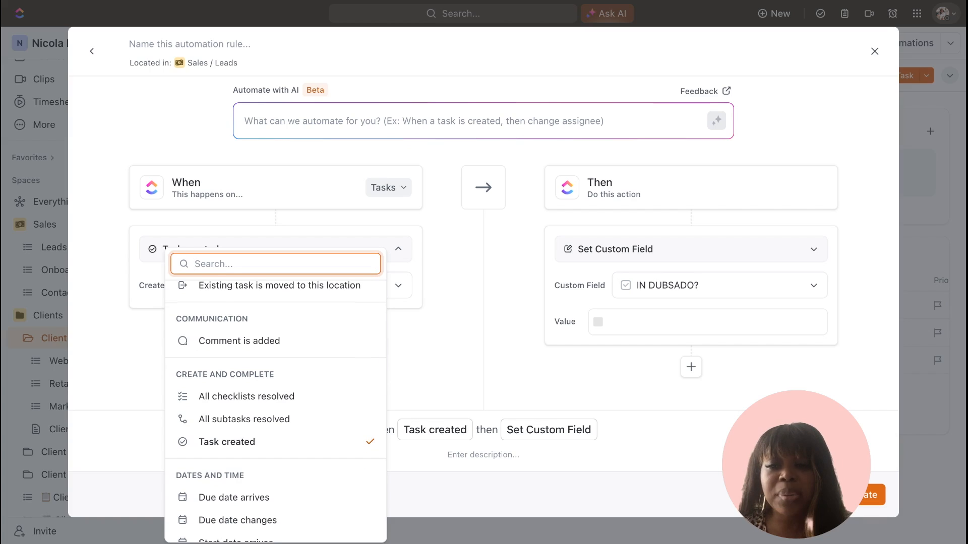
scroll(283, 321, "down", 1)
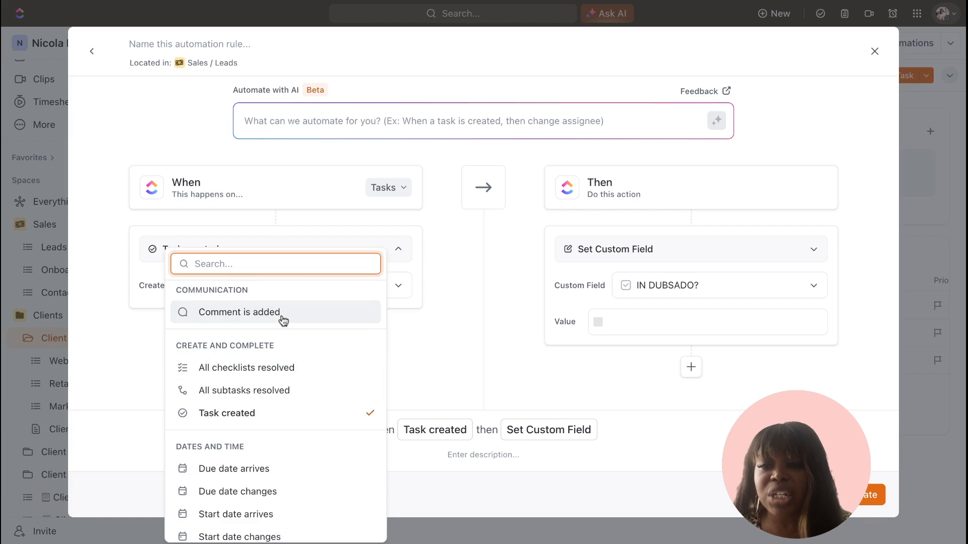
scroll(275, 406, "down", 2)
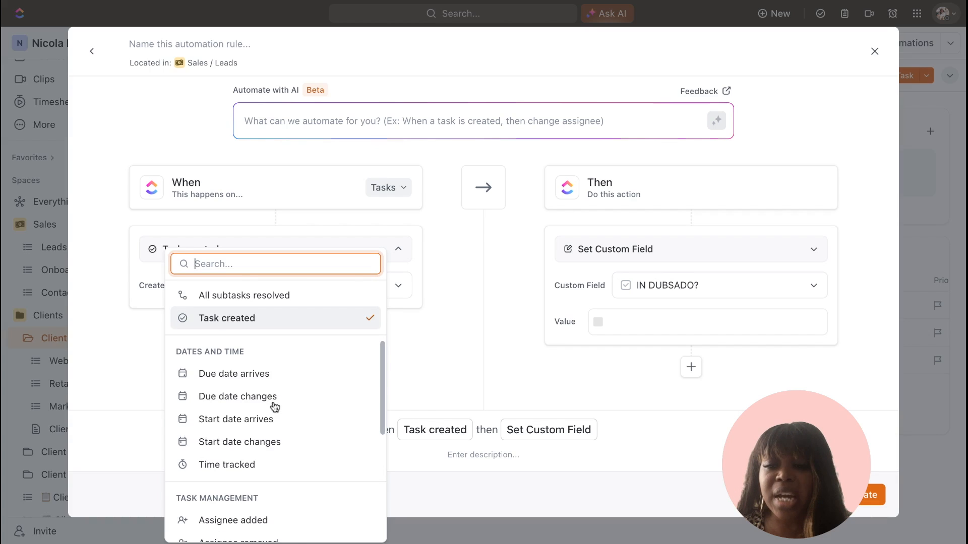
scroll(275, 406, "down", 6)
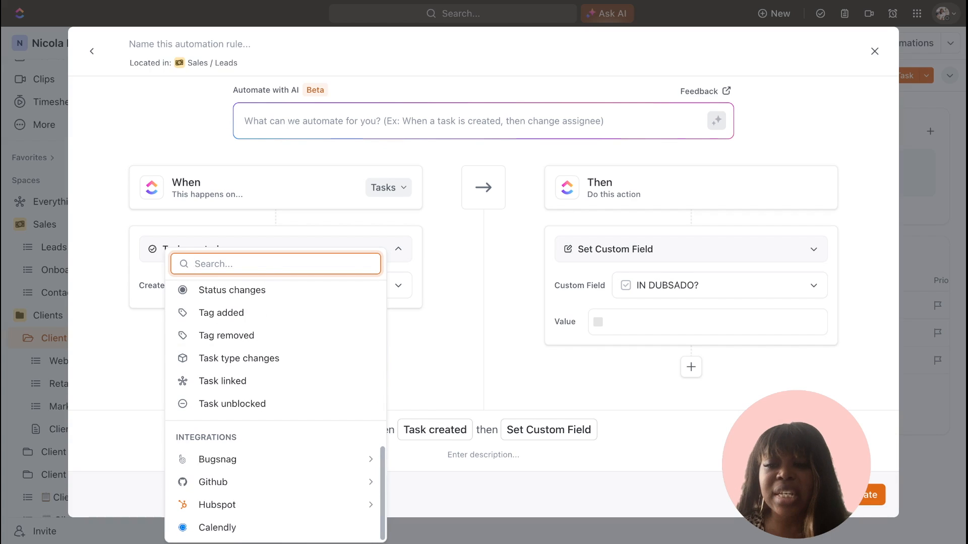
scroll(275, 405, "up", 5)
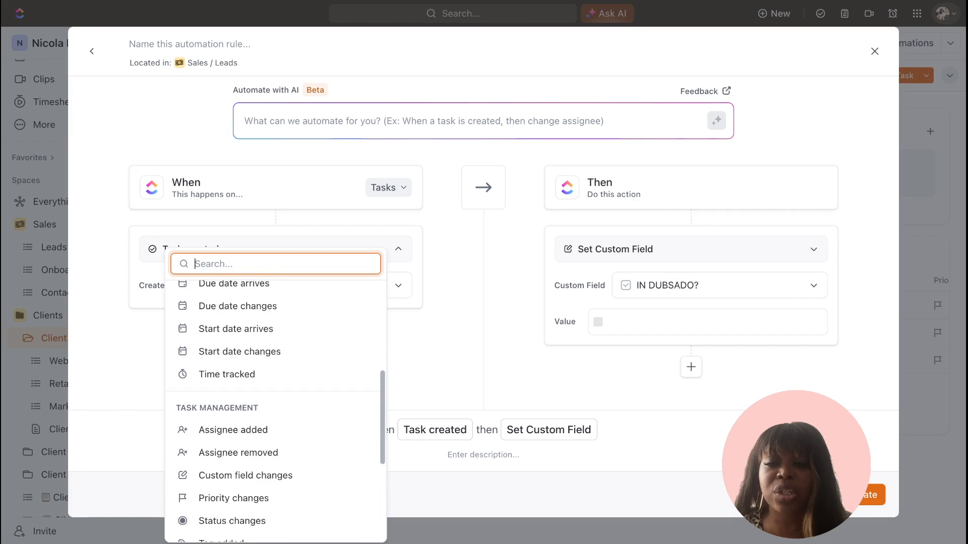
scroll(274, 406, "up", 1)
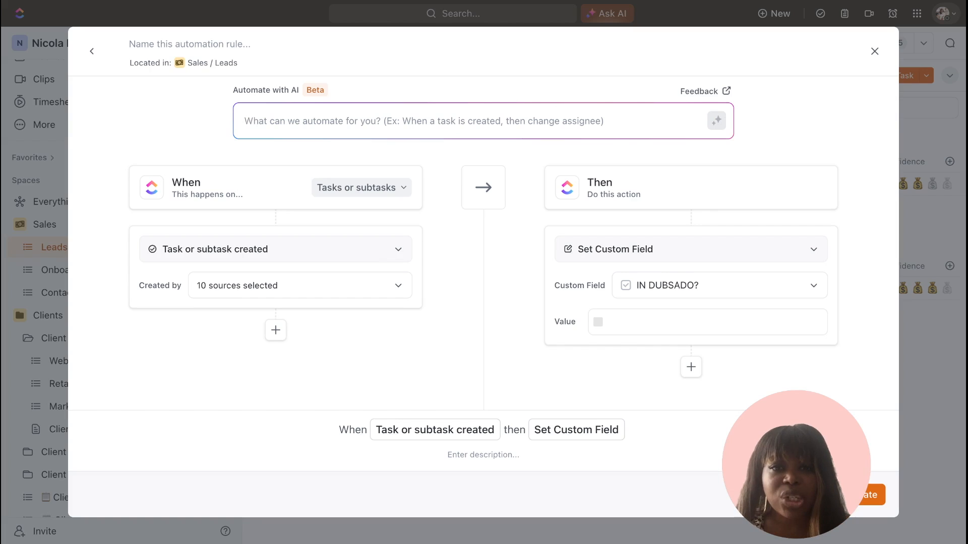
Set the trigger to Status changes, from any status to WON.
left_click(276, 249)
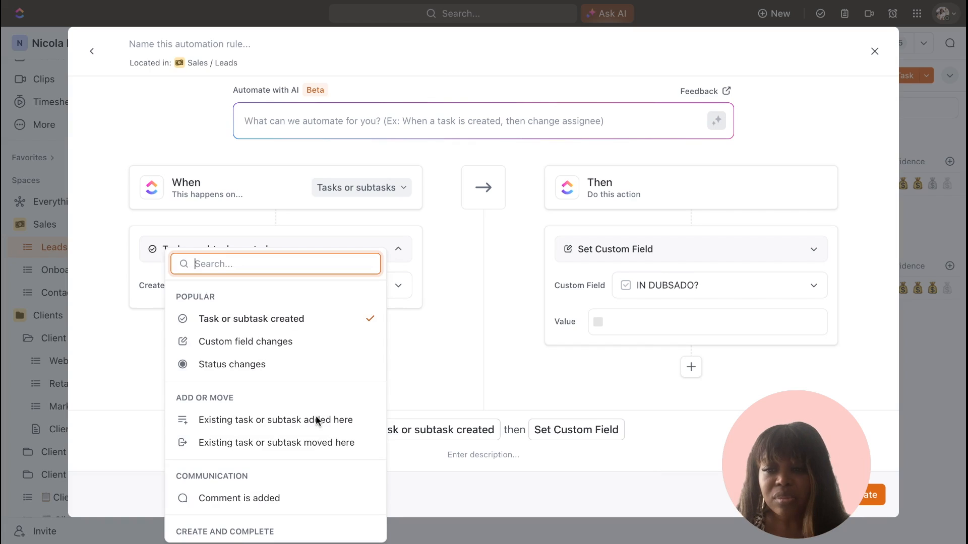
left_click(300, 372)
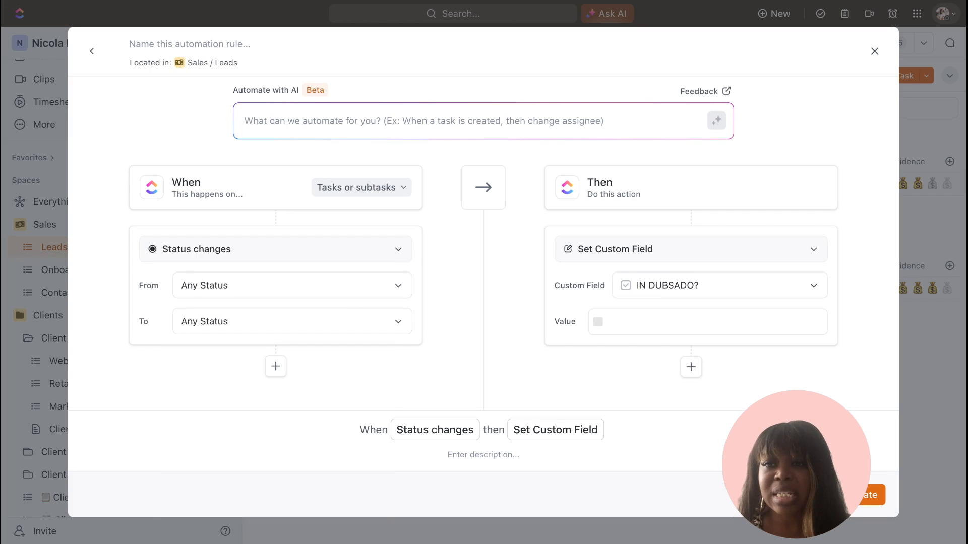
left_click(398, 325)
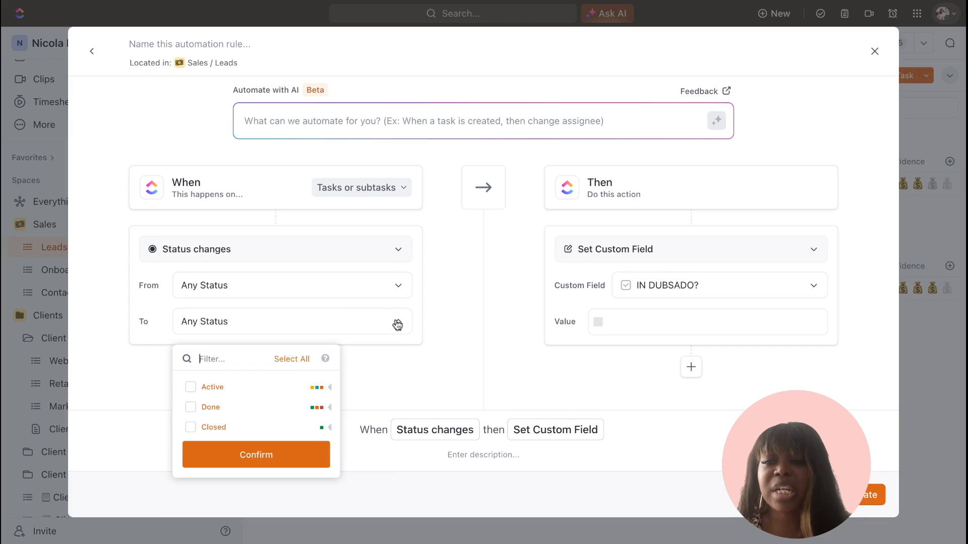
key("Escape")
left_click(397, 286)
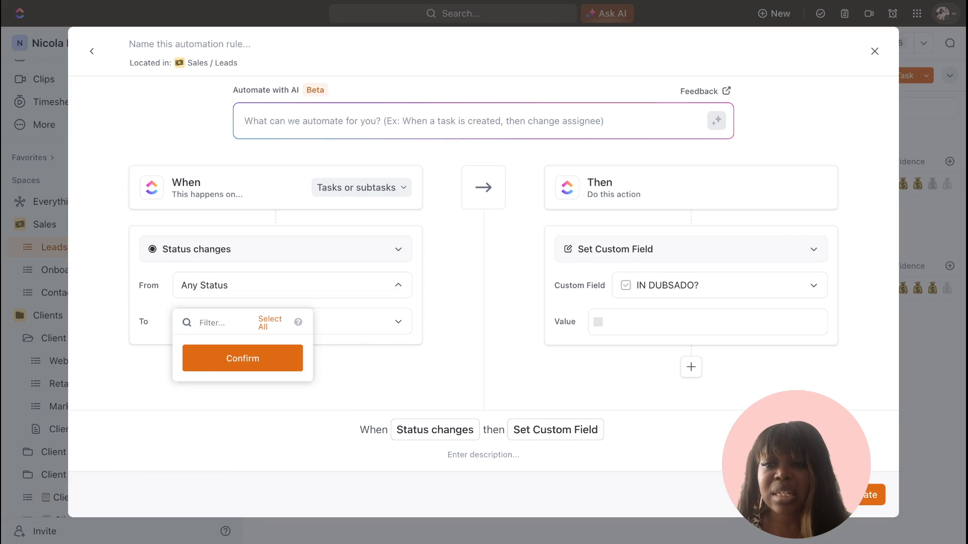
key("Escape")
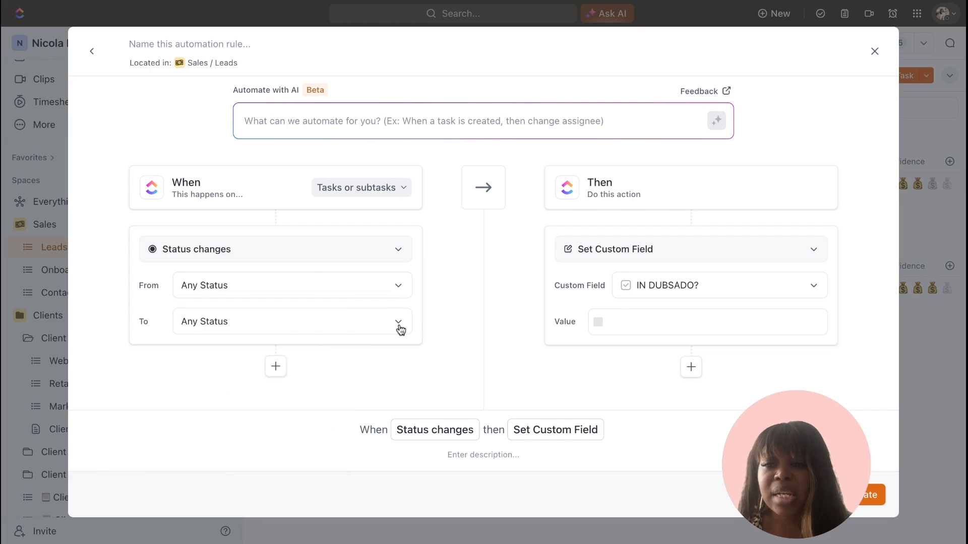
left_click(400, 329)
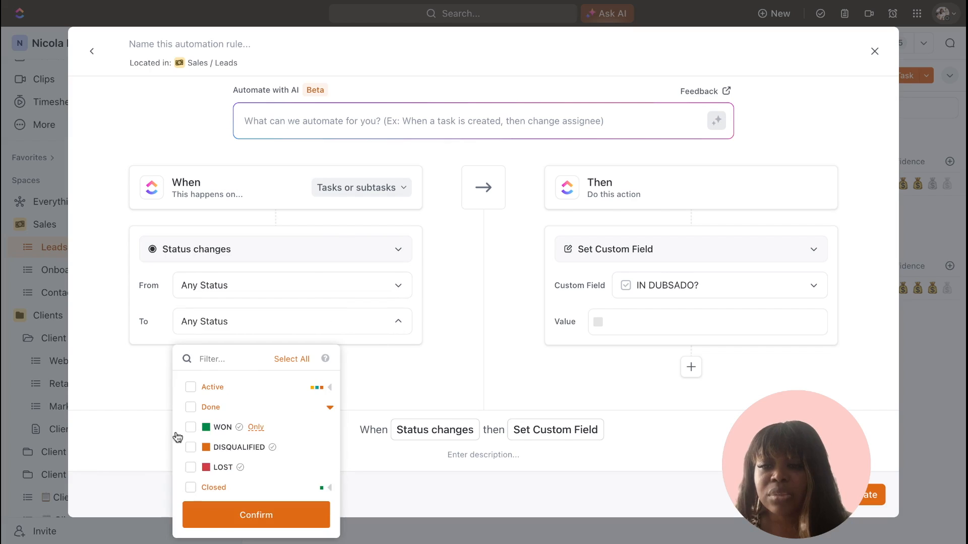
left_click(190, 428)
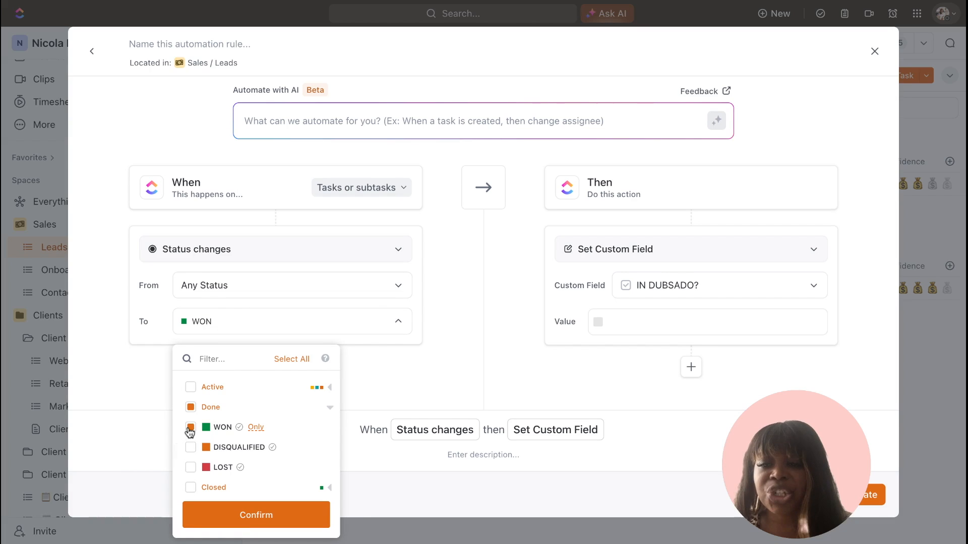
left_click(403, 378)
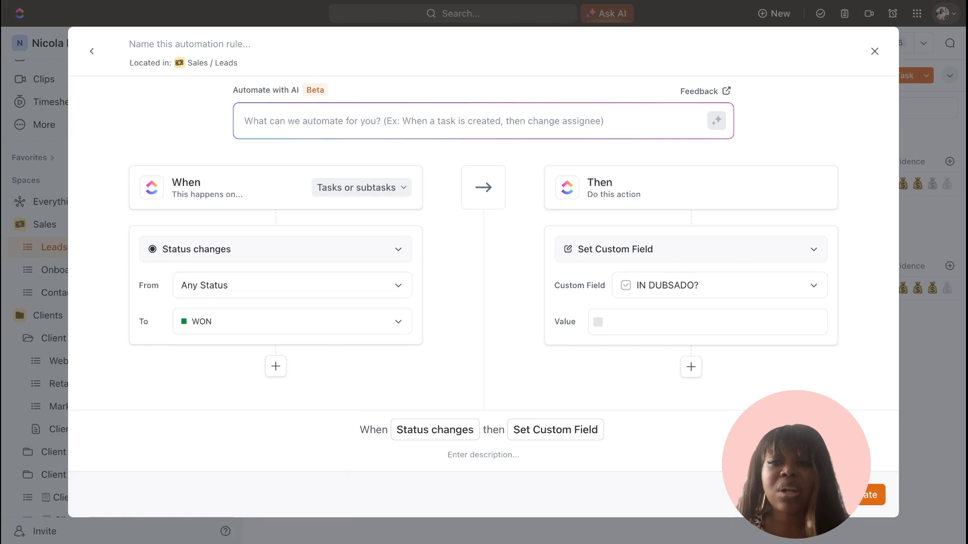
Set the action to Move to List with the Sales space's Onboarding list, also keeping tasks in the current list.
left_click(813, 250)
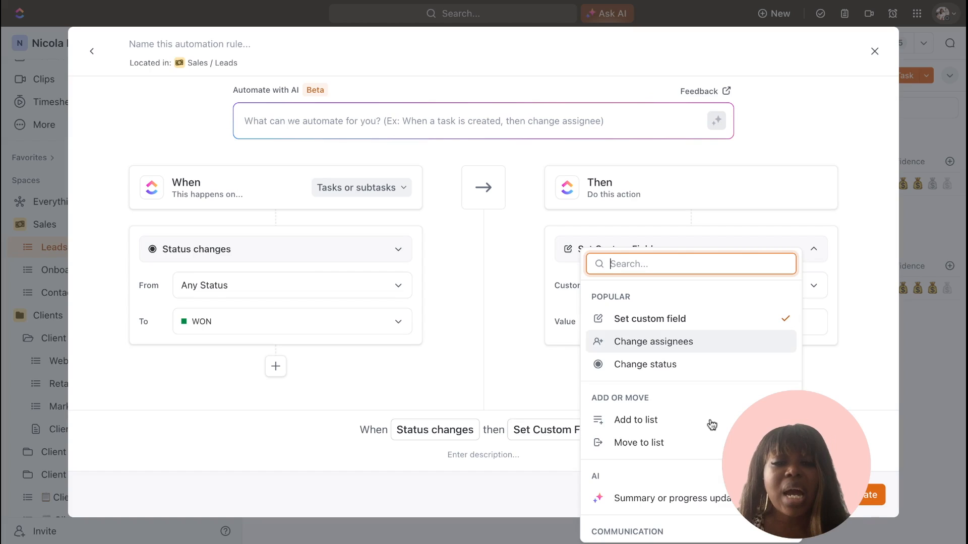
left_click(686, 444)
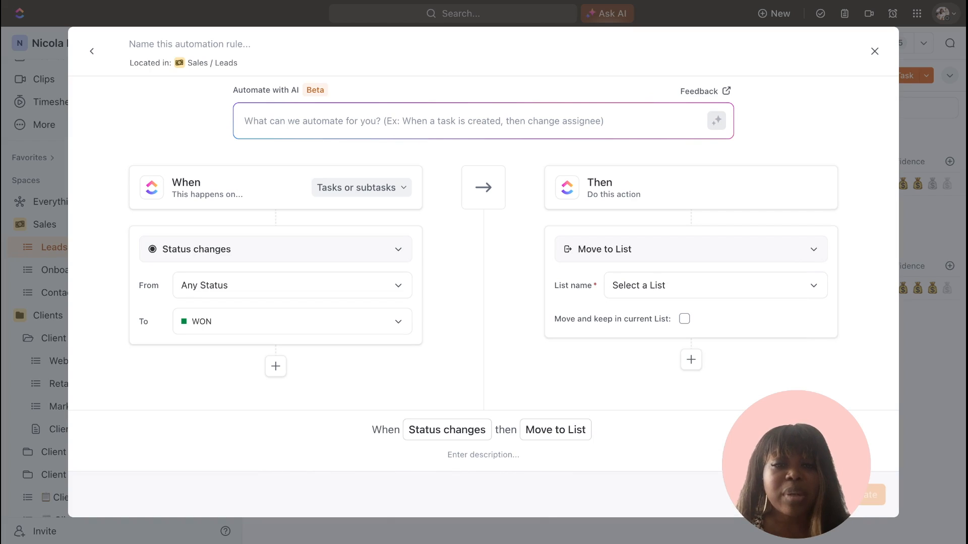
left_click(684, 320)
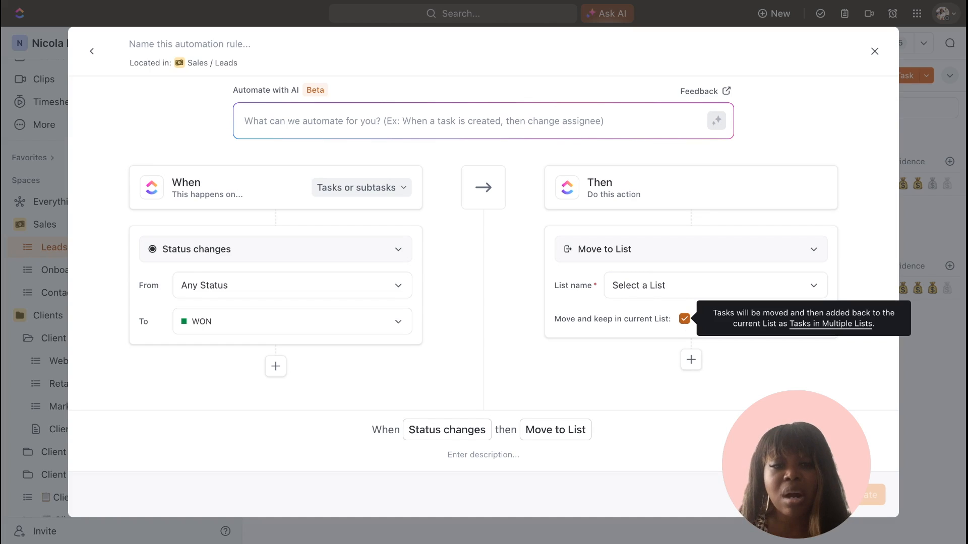
left_click(819, 288)
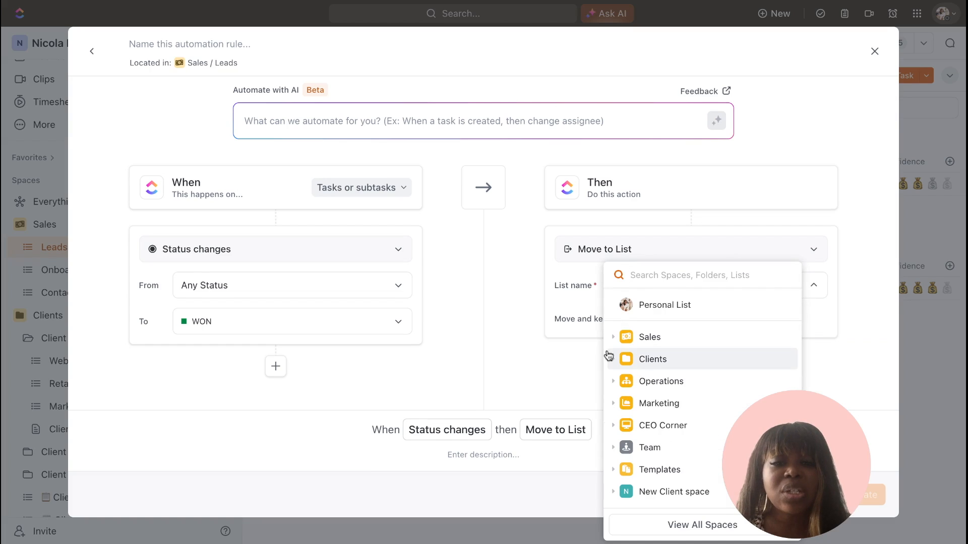
left_click(613, 337)
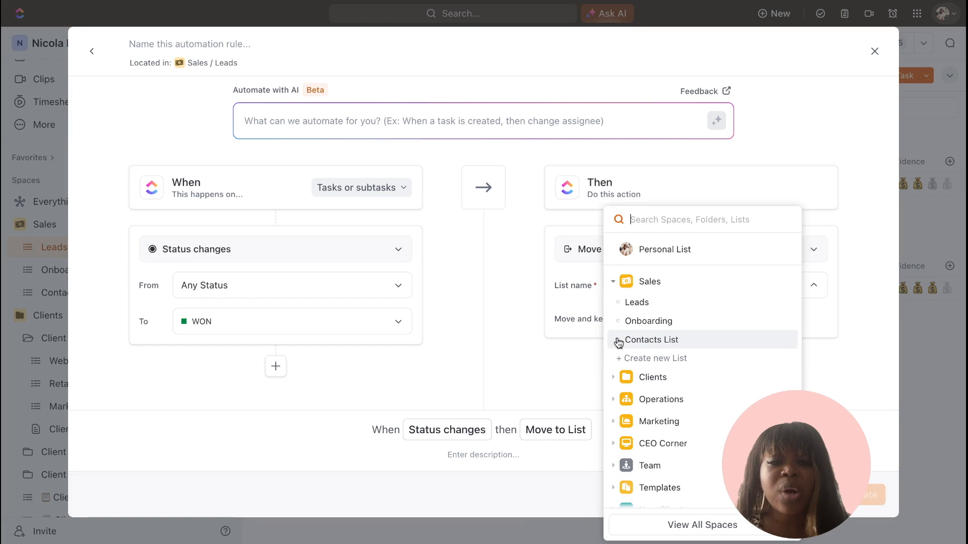
left_click(673, 322)
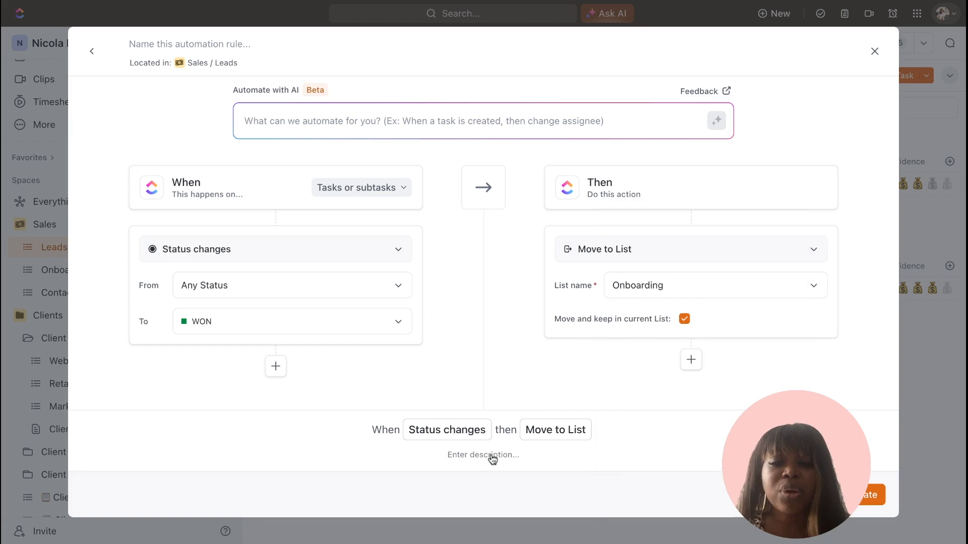
Describe the automation as "Move any won projects to onboarding list" and create it.
type("Move any")
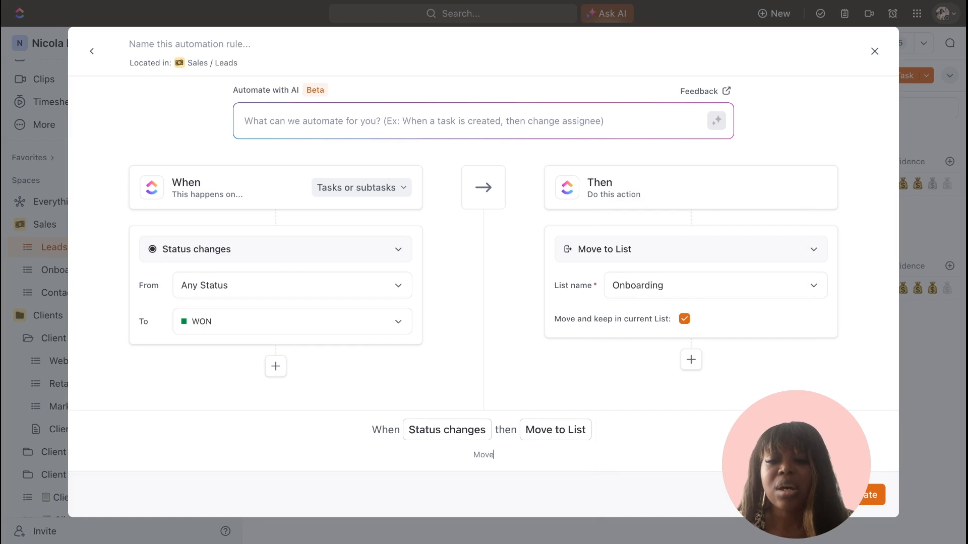
type("on")
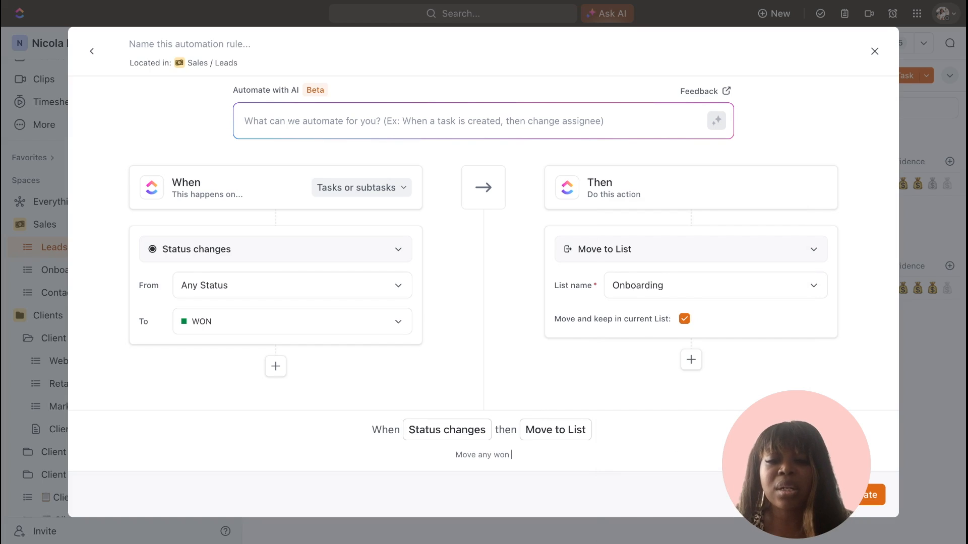
type(" proje")
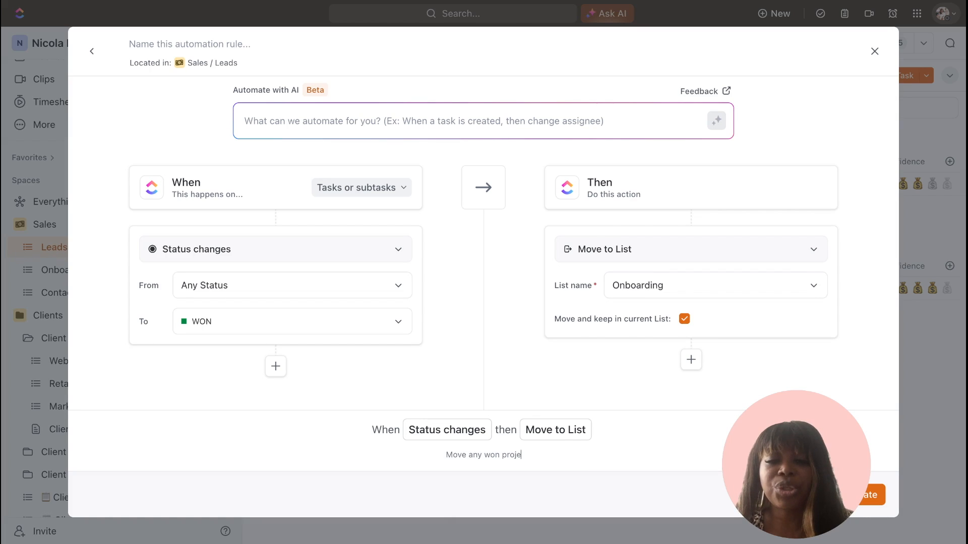
type("cts to o")
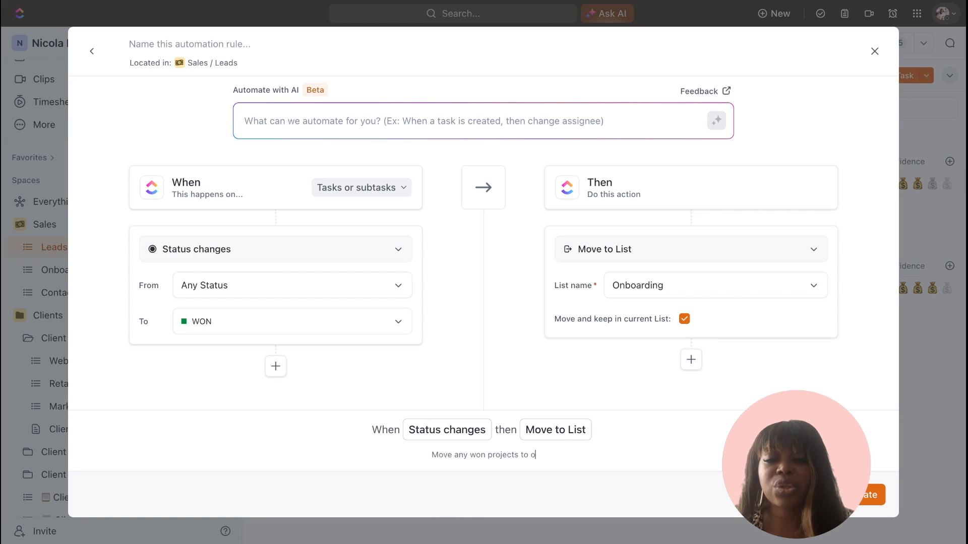
type("nboarding list")
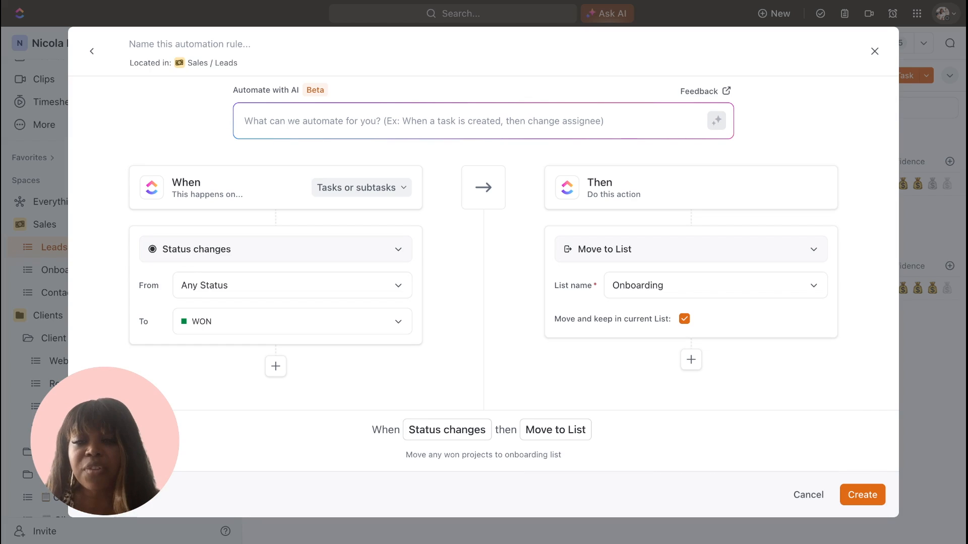
left_click(862, 496)
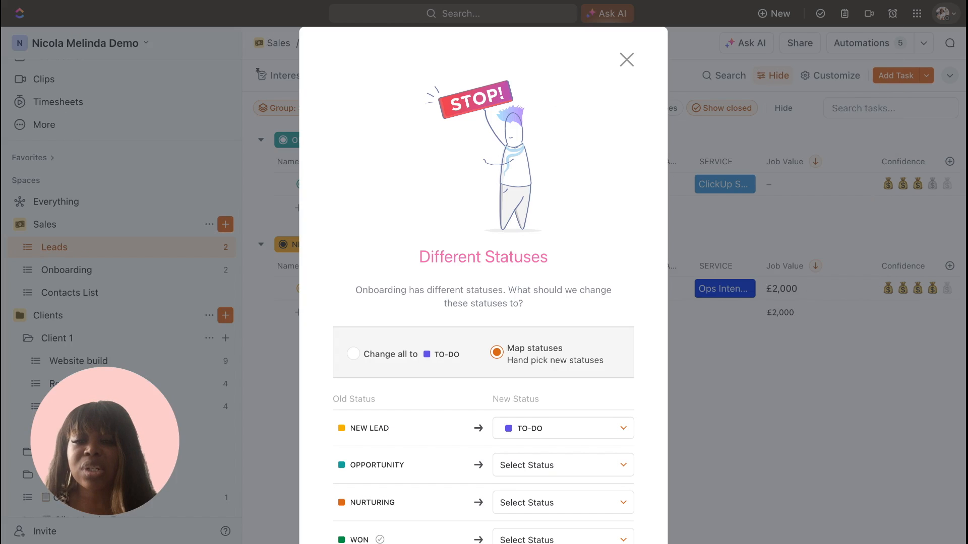
Map the Leads statuses to the Onboarding list's statuses, with OPPORTUNITY as TO-DO, and check the new rule among the active automations.
scroll(557, 354, "down", 3)
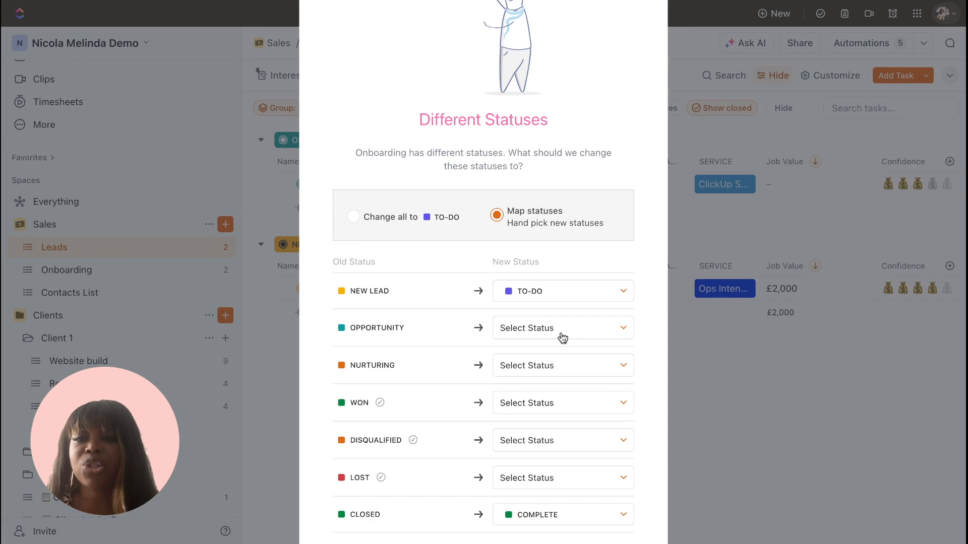
left_click(560, 334)
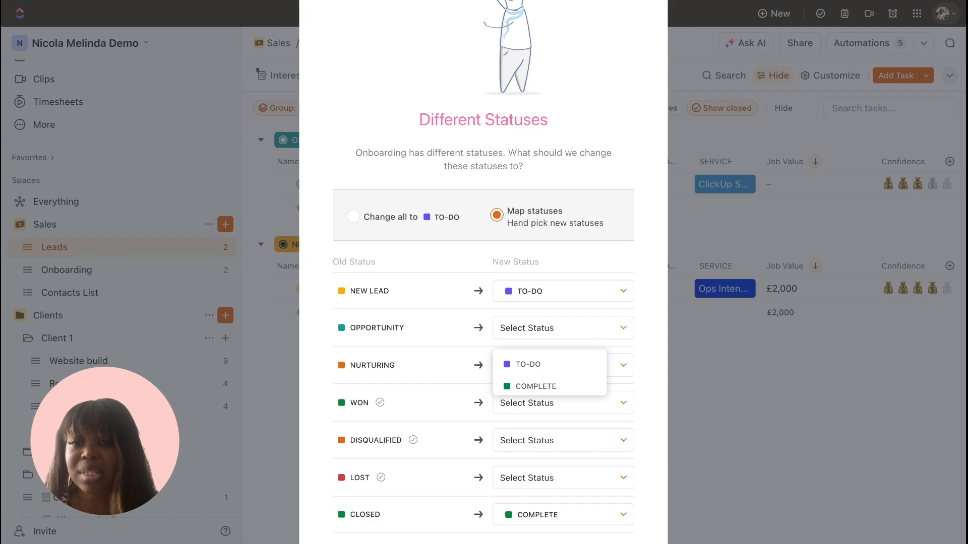
left_click(546, 370)
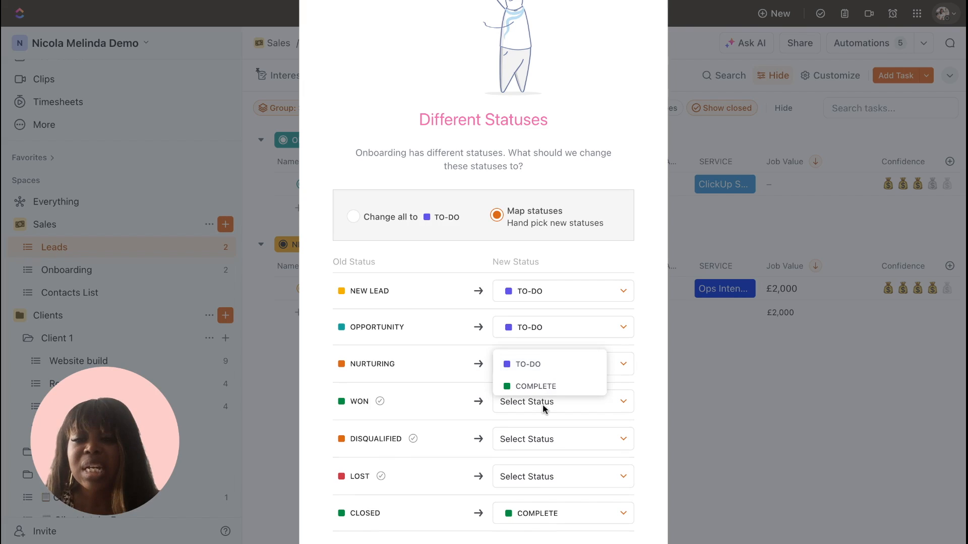
left_click(544, 405)
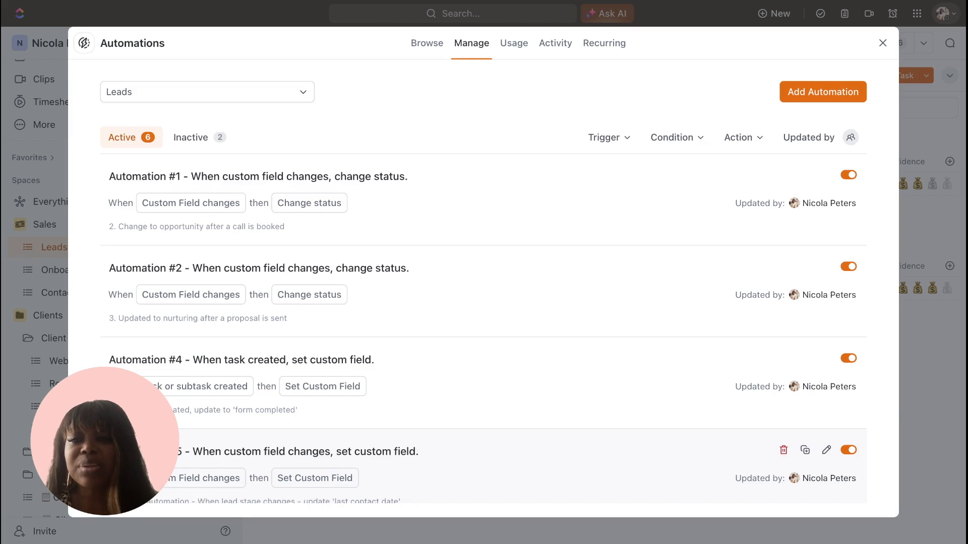
scroll(557, 230, "down", 4)
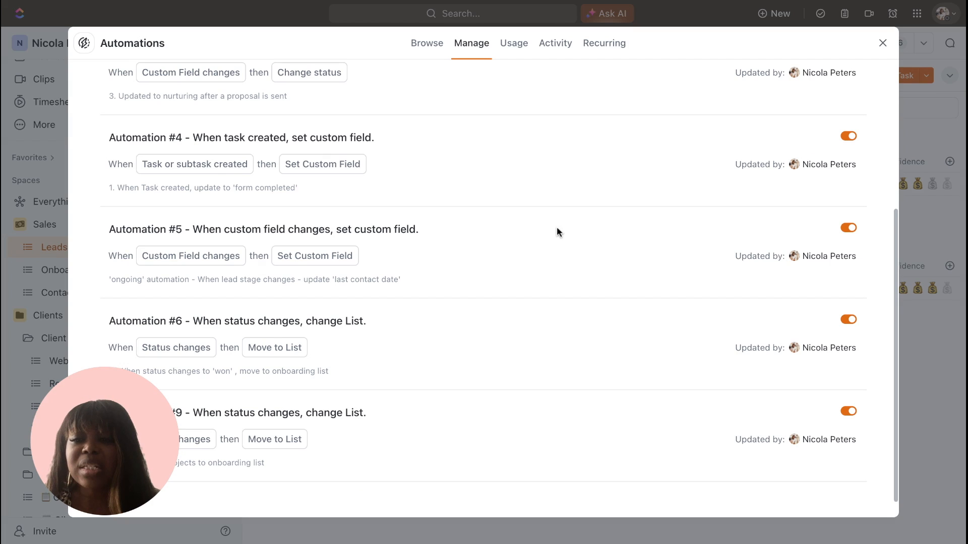